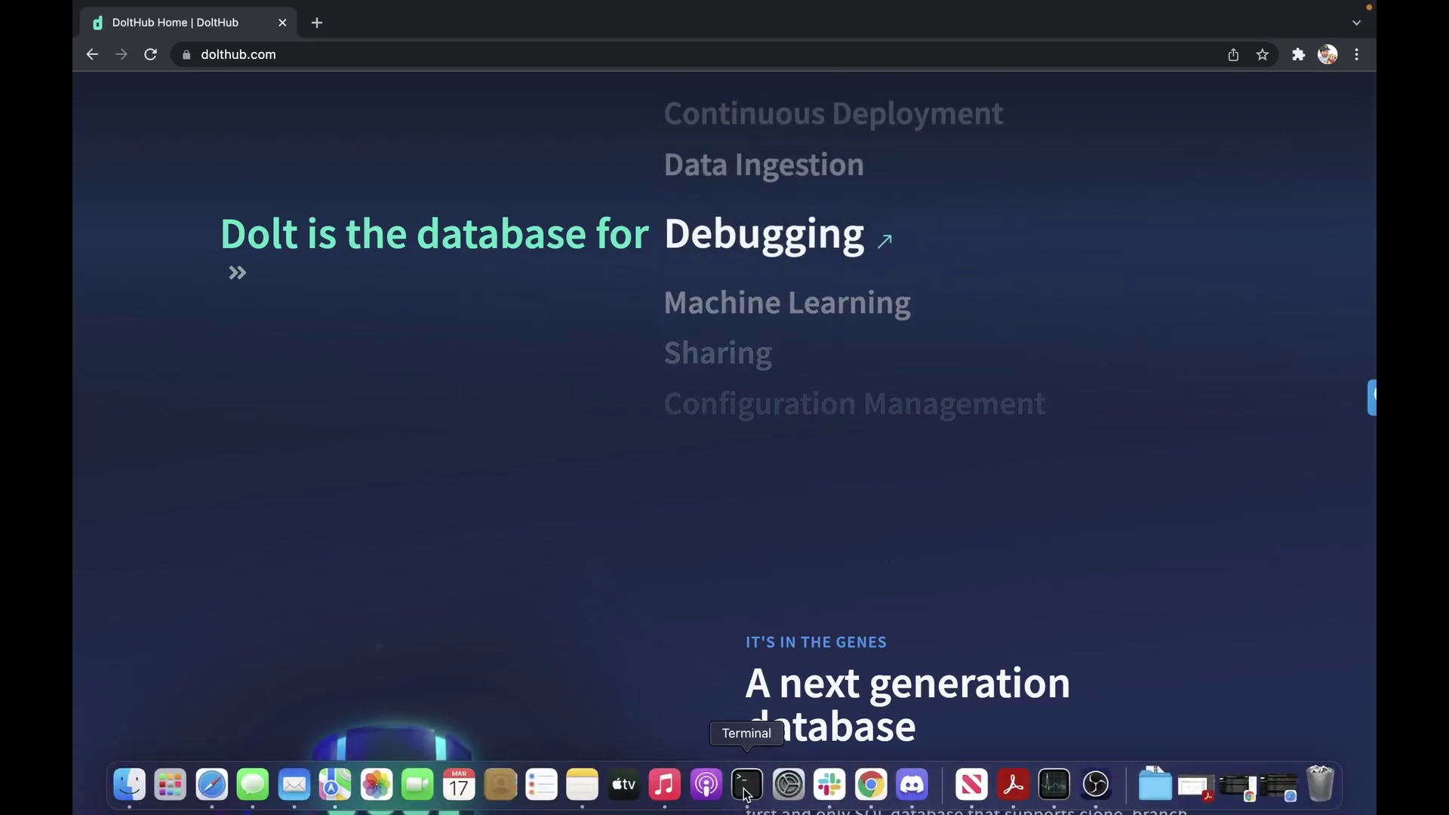
Step: In the demo folder, initialise a Dolt database and import version1.sql into it
left_click(746, 784)
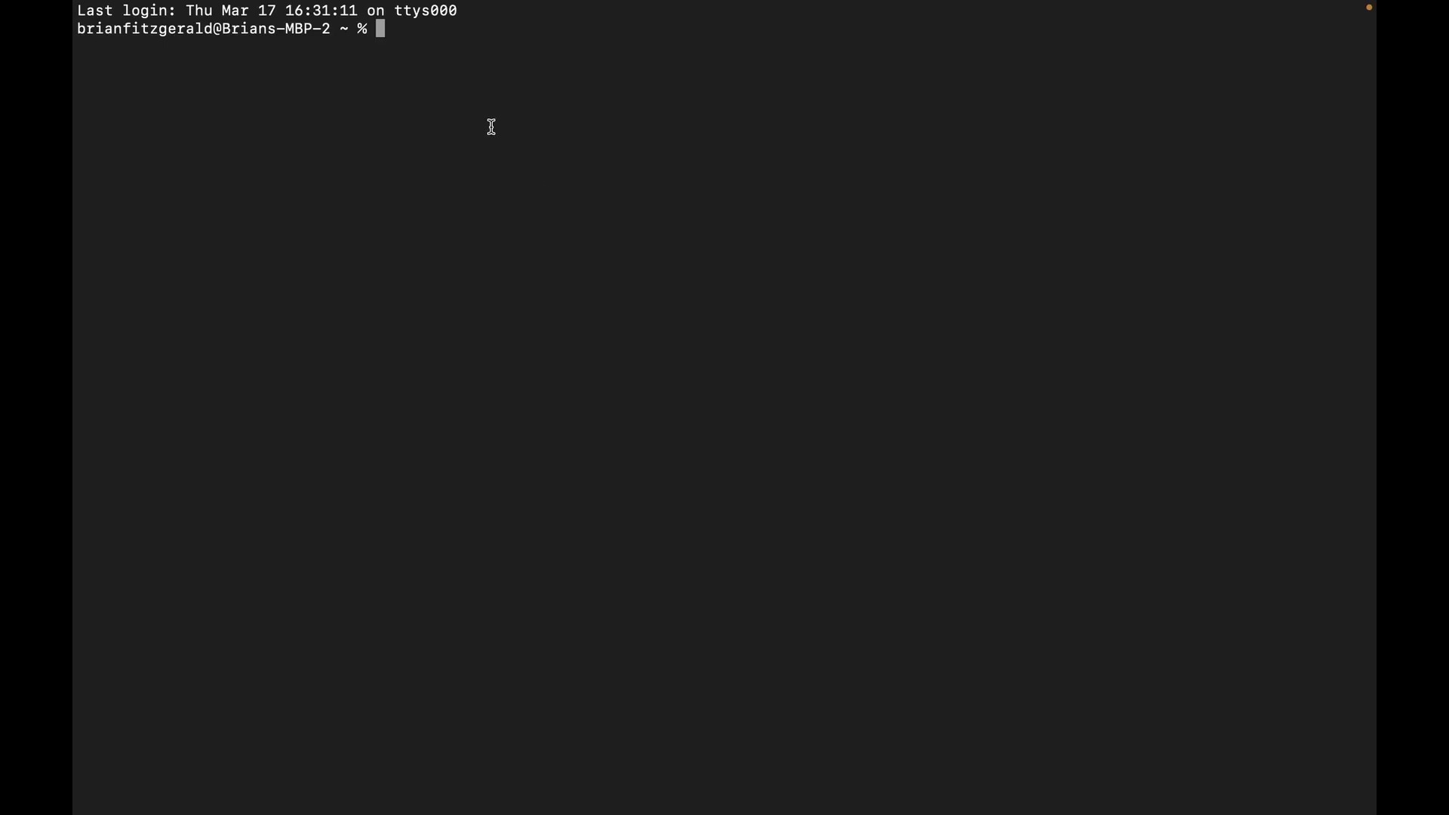
type("dol")
key("BackSpace")
key("BackSpace")
key("BackSpace")
type("cd dem")
type("o")
key("Return")
type("dol")
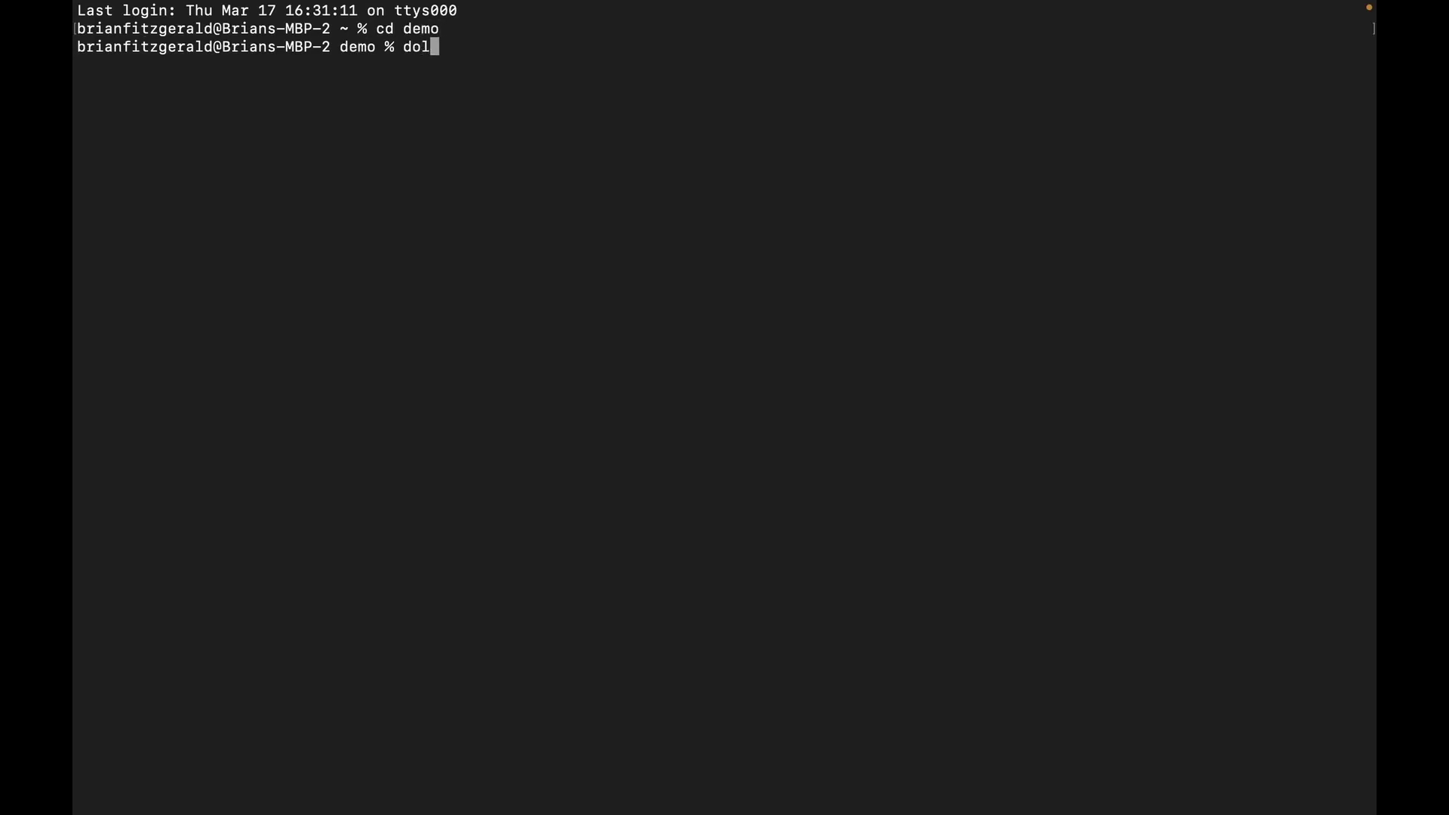
type("t init")
key("Return")
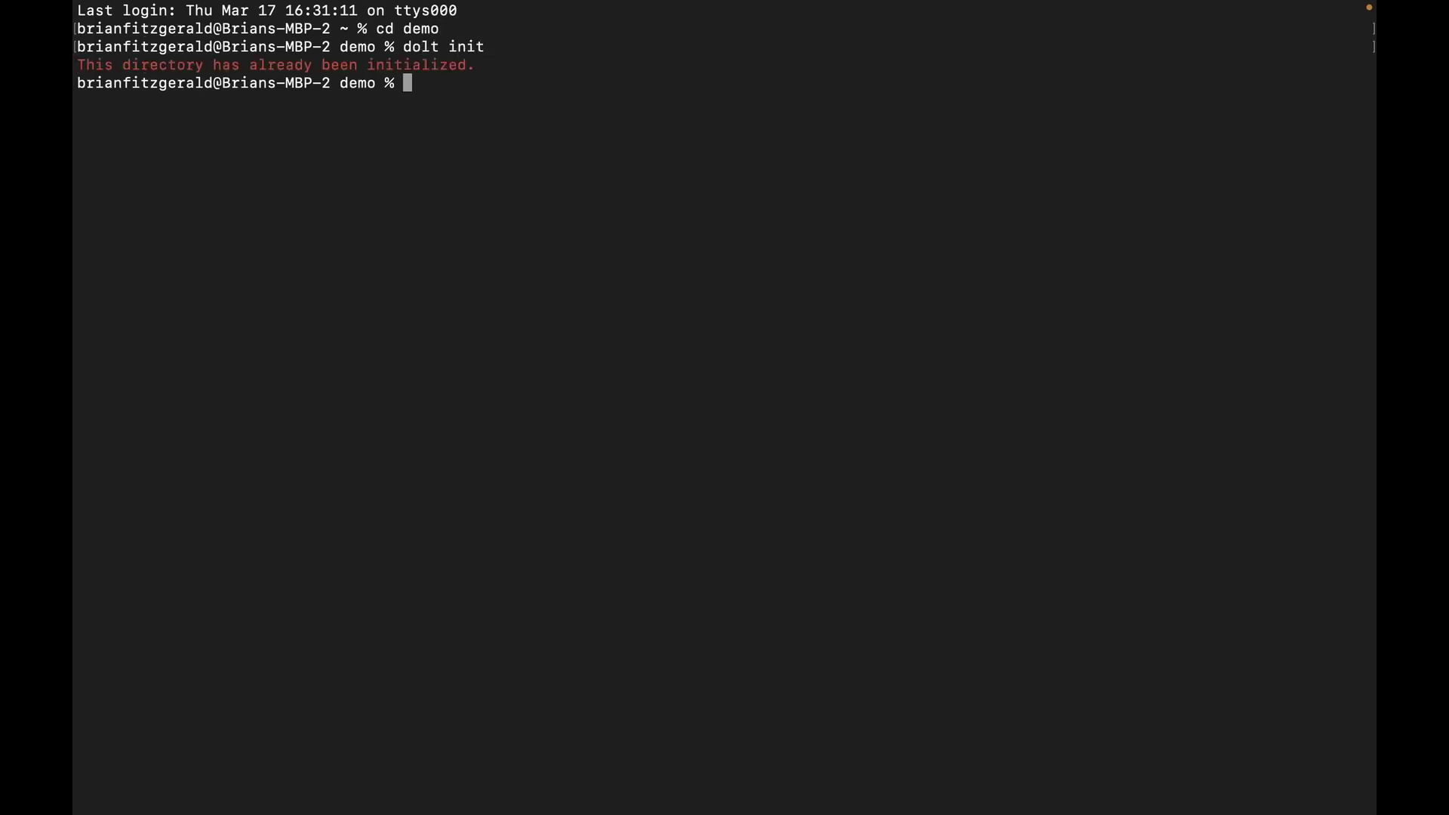
type("dolt sql ")
type("ve")
key("BackSpace")
key("BackSpace")
type("< version")
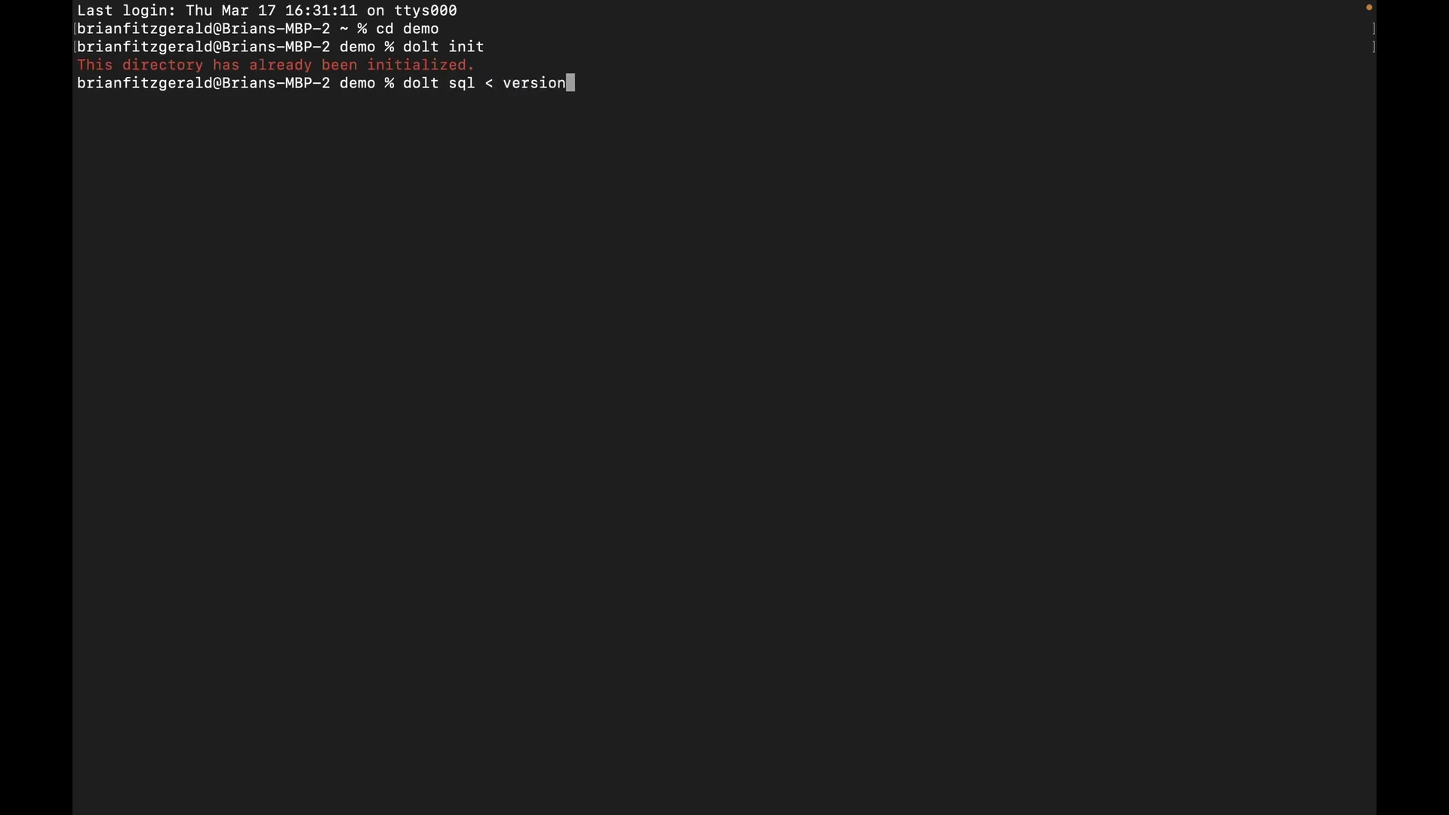
type("1.")
type("sql")
key("Return")
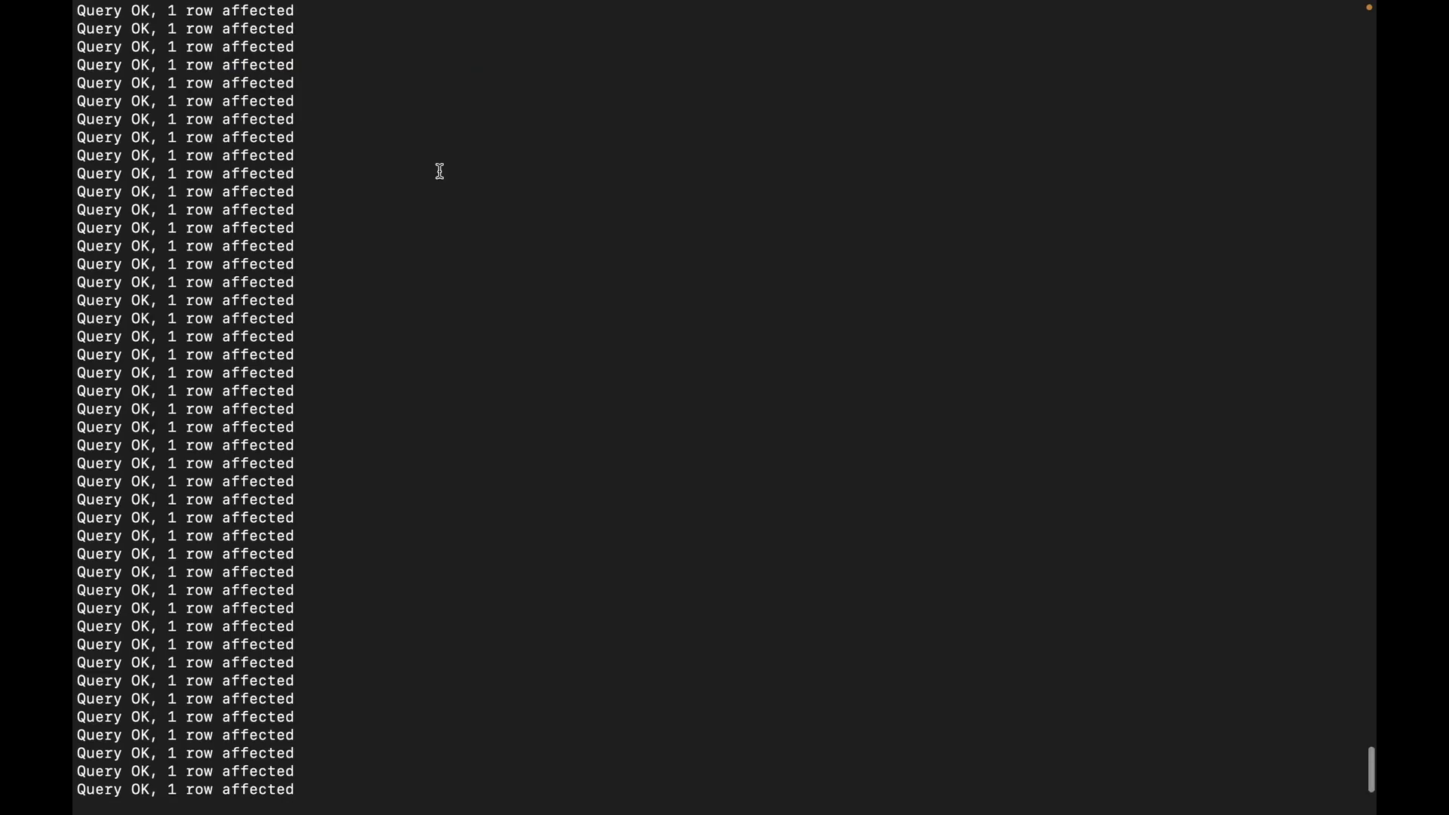
scroll(612, 473, "up", 5)
scroll(612, 472, "up", 5)
scroll(612, 471, "up", 5)
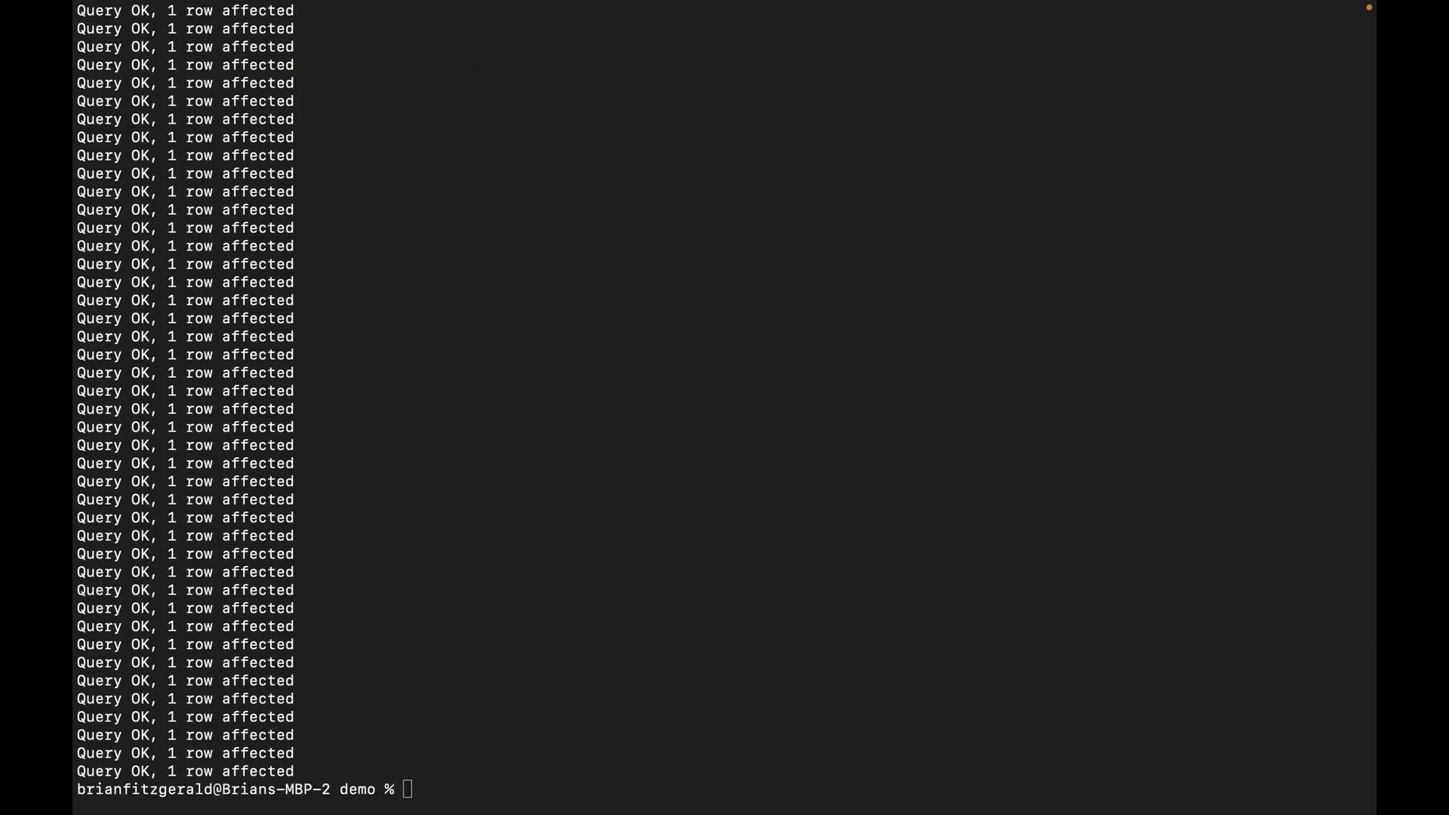
Step: Check dolt status, stage all eleven new tables and commit them to main as 'v1'
left_click(593, 667)
type("dotl")
key("BackSpace")
key("BackSpace")
key("BackSpace")
type("lt status")
key("Return")
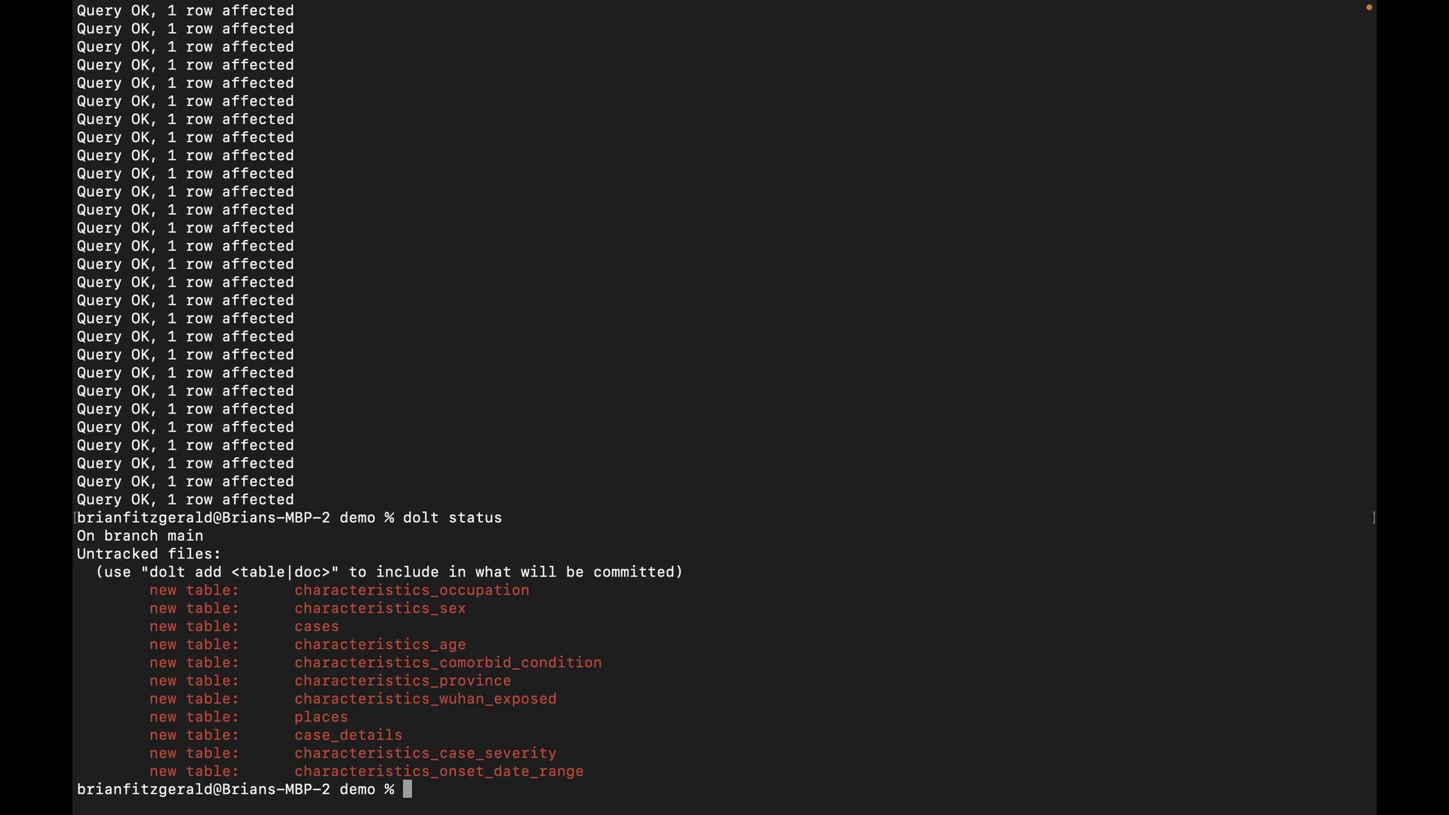
type("dolt add ")
type(".")
key("Return")
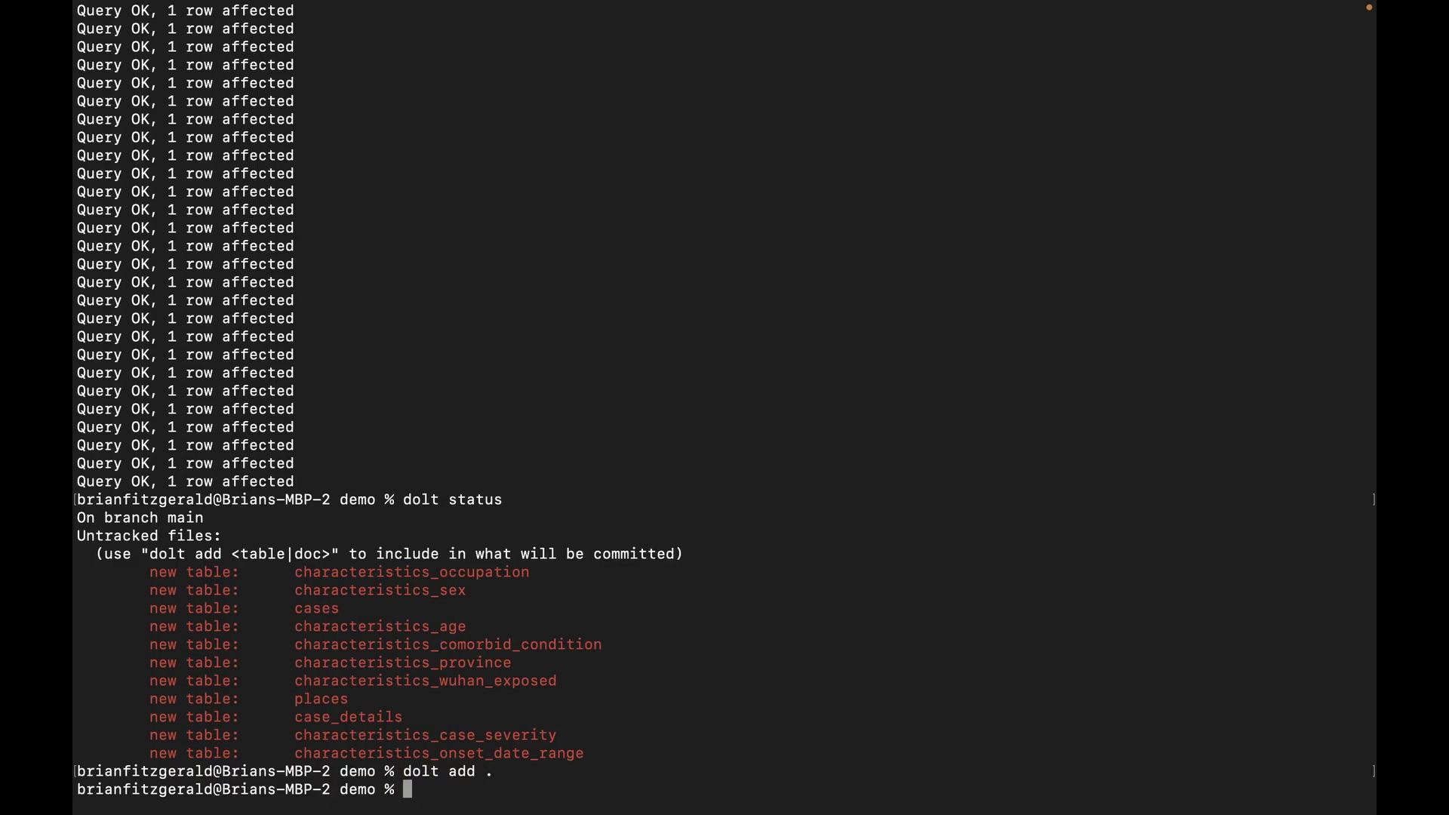
type("dolt com")
type("mit -")
type("m \"v")
type("1\"")
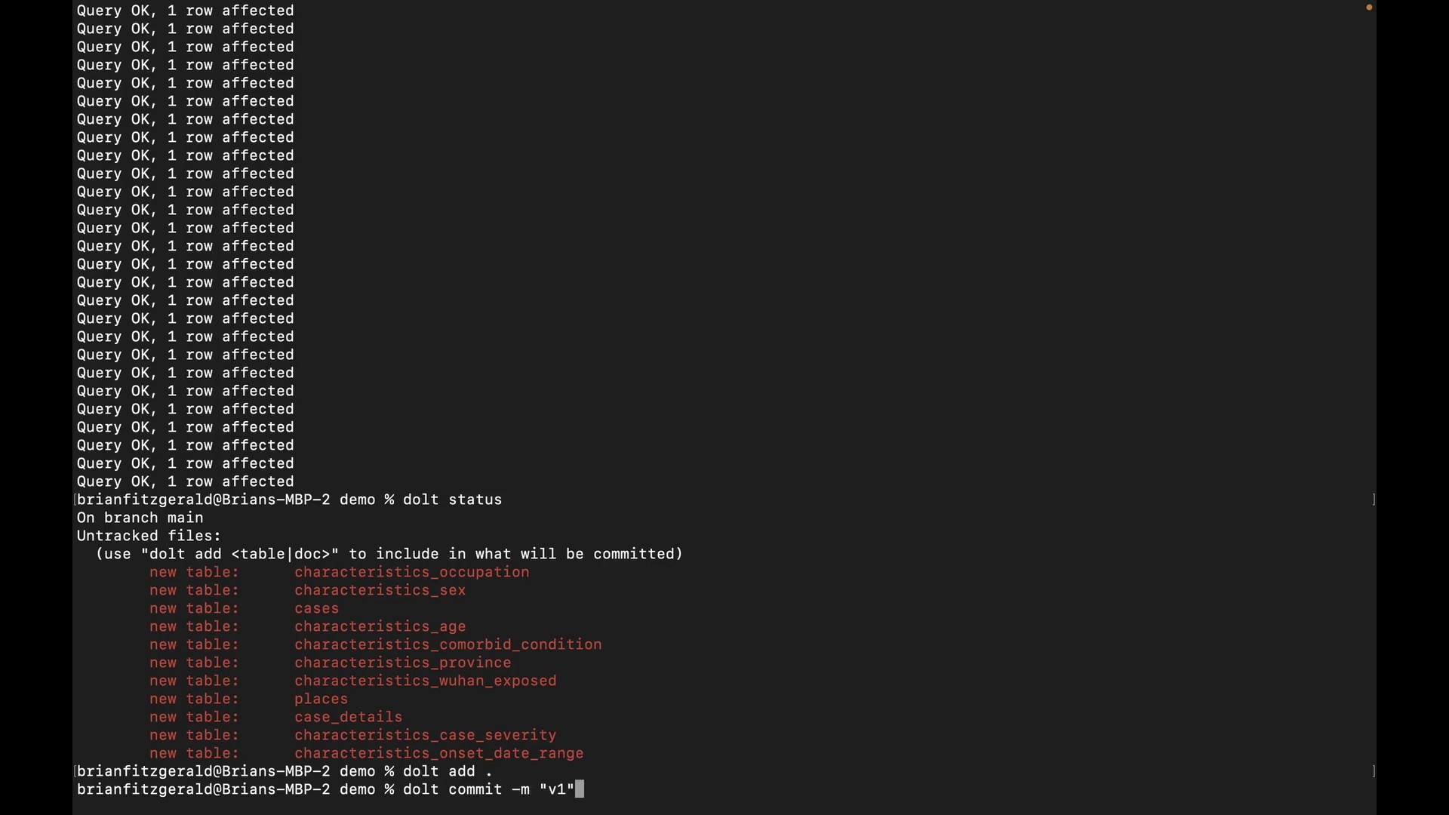
key("Return")
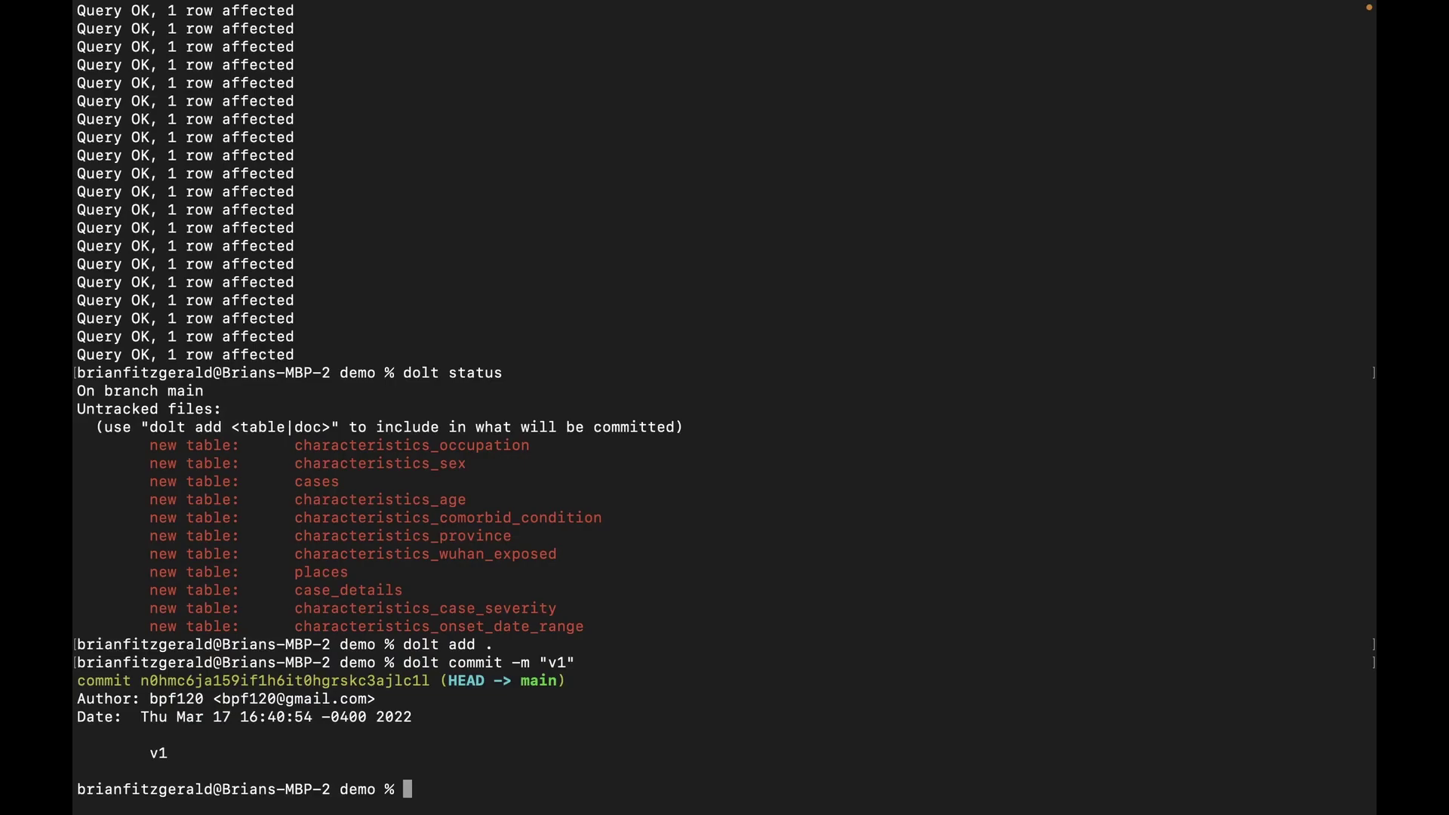
type("do")
type("lt sql")
type(" <")
type(" verion")
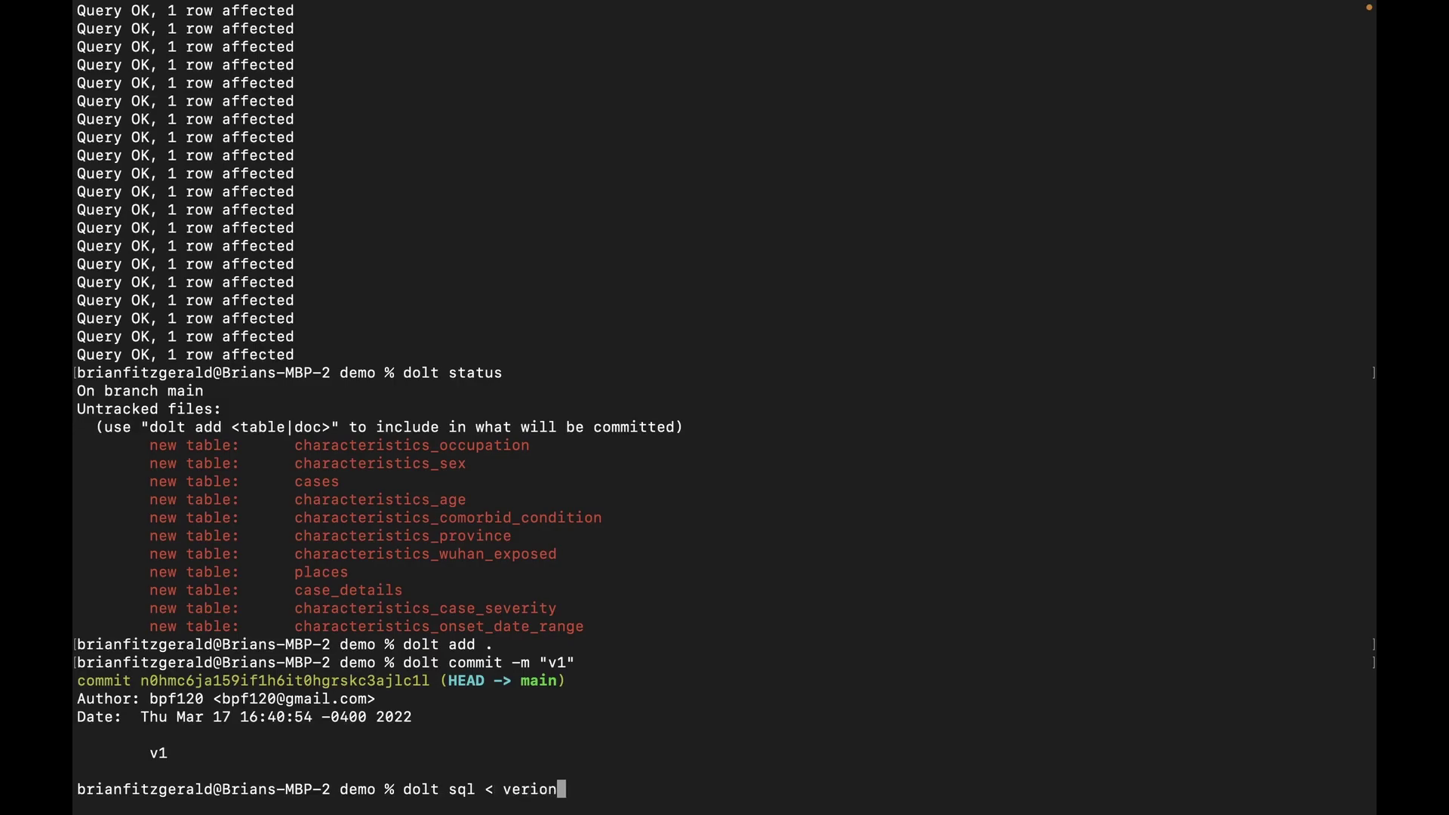
Step: Import version2.sql into the demo database with dolt sql
key("BackSpace")
key("BackSpace")
key("BackSpace")
type("sion")
type("2.sql")
key("Return")
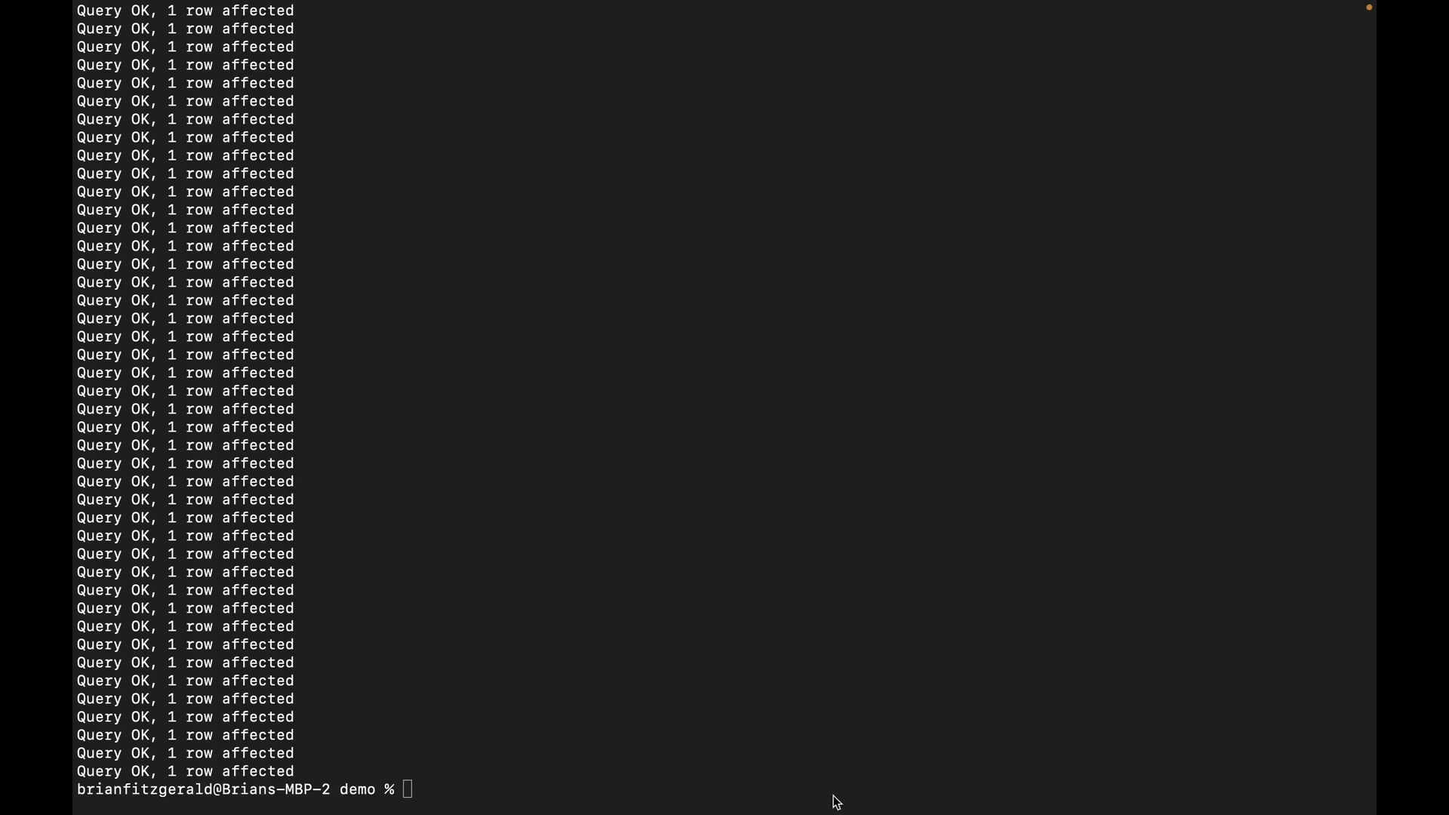
Step: Run dolt diff to show the added case rows and changed place latitude/longitude values
left_click(553, 789)
type("dolt diff")
key("Return")
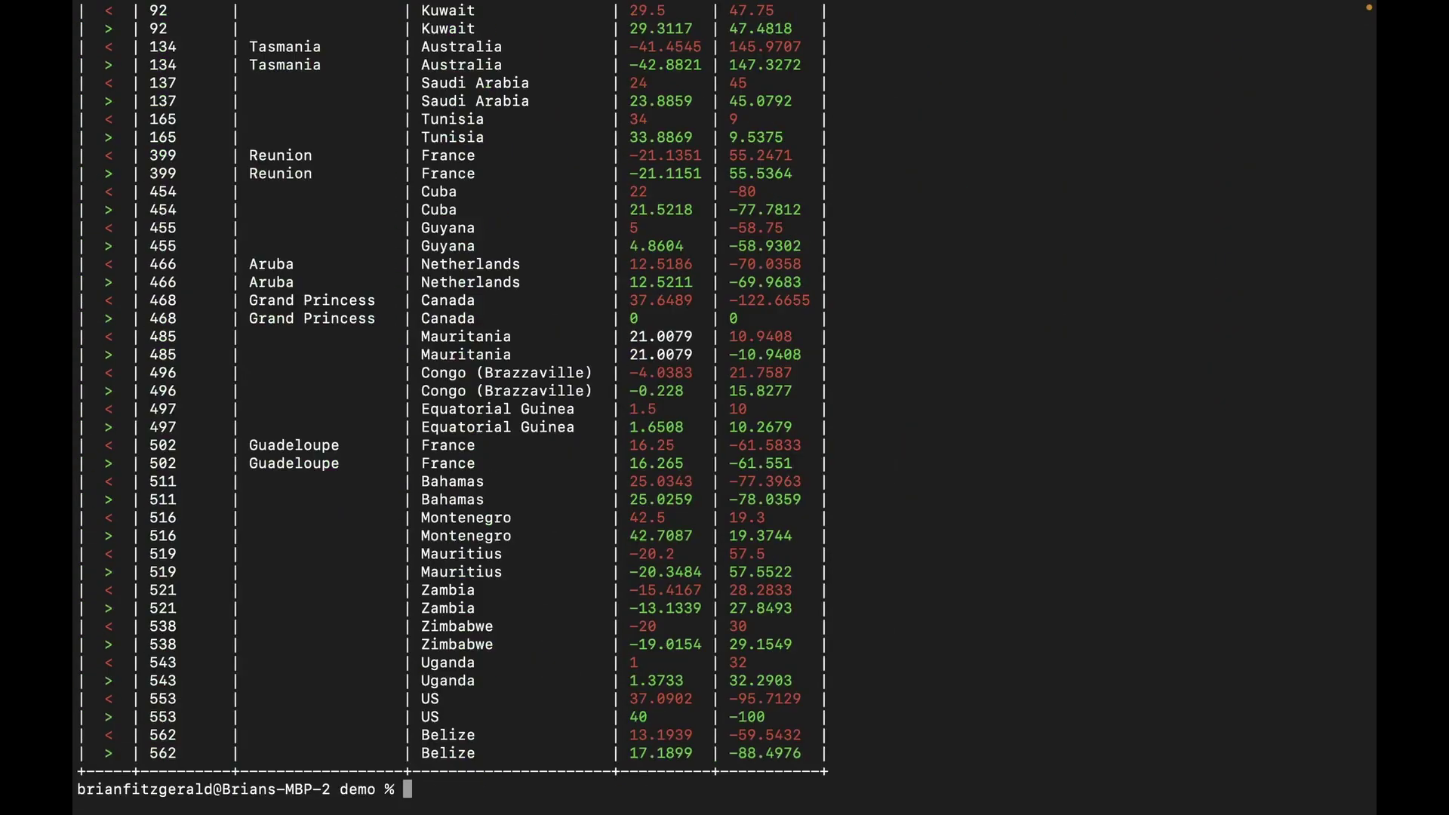
scroll(562, 603, "up", 10)
scroll(562, 603, "up", 10)
scroll(562, 602, "up", 5)
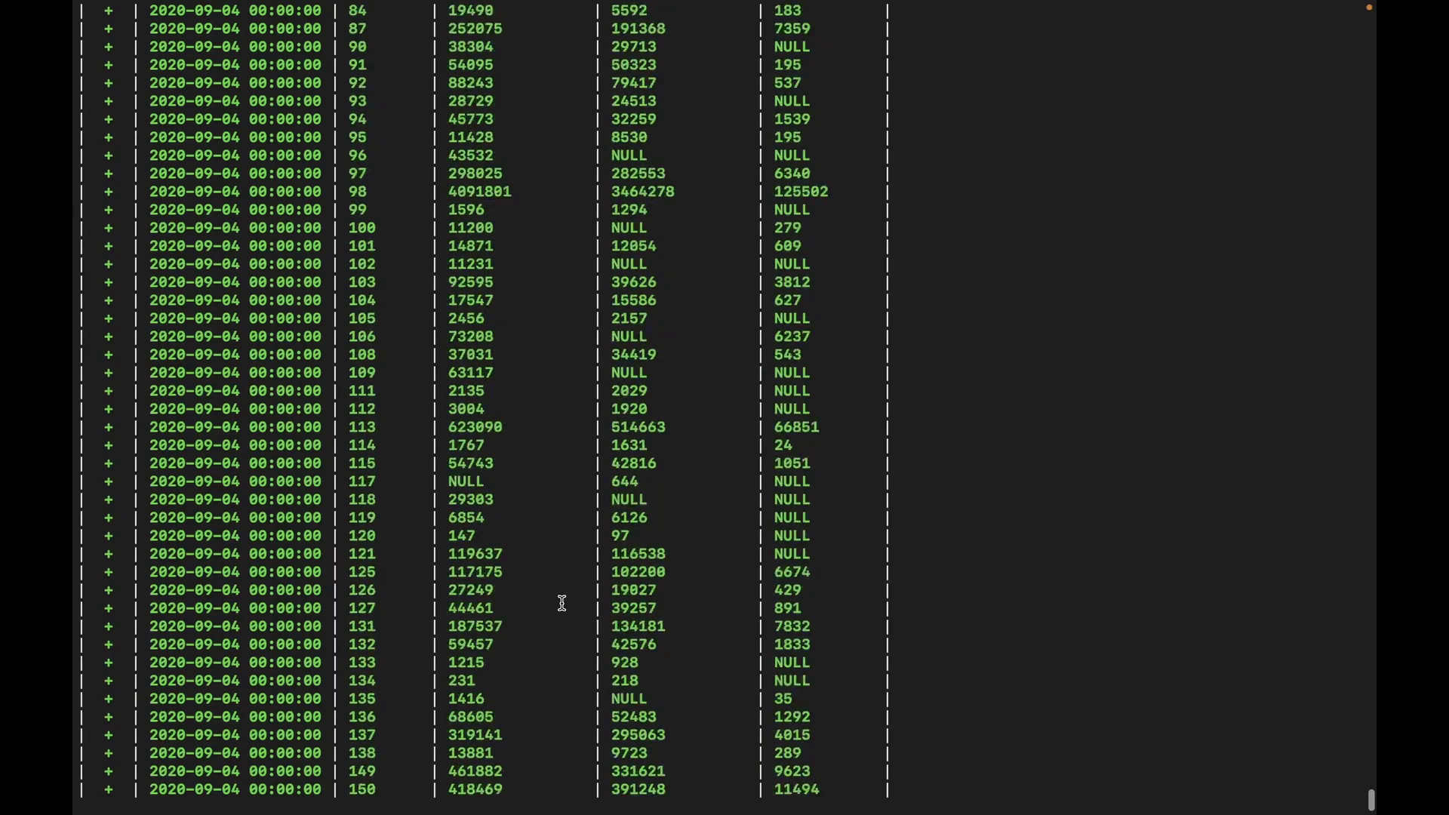
scroll(561, 603, "up", 5)
scroll(562, 603, "up", 10)
scroll(561, 602, "down", 5)
scroll(562, 602, "up", 5)
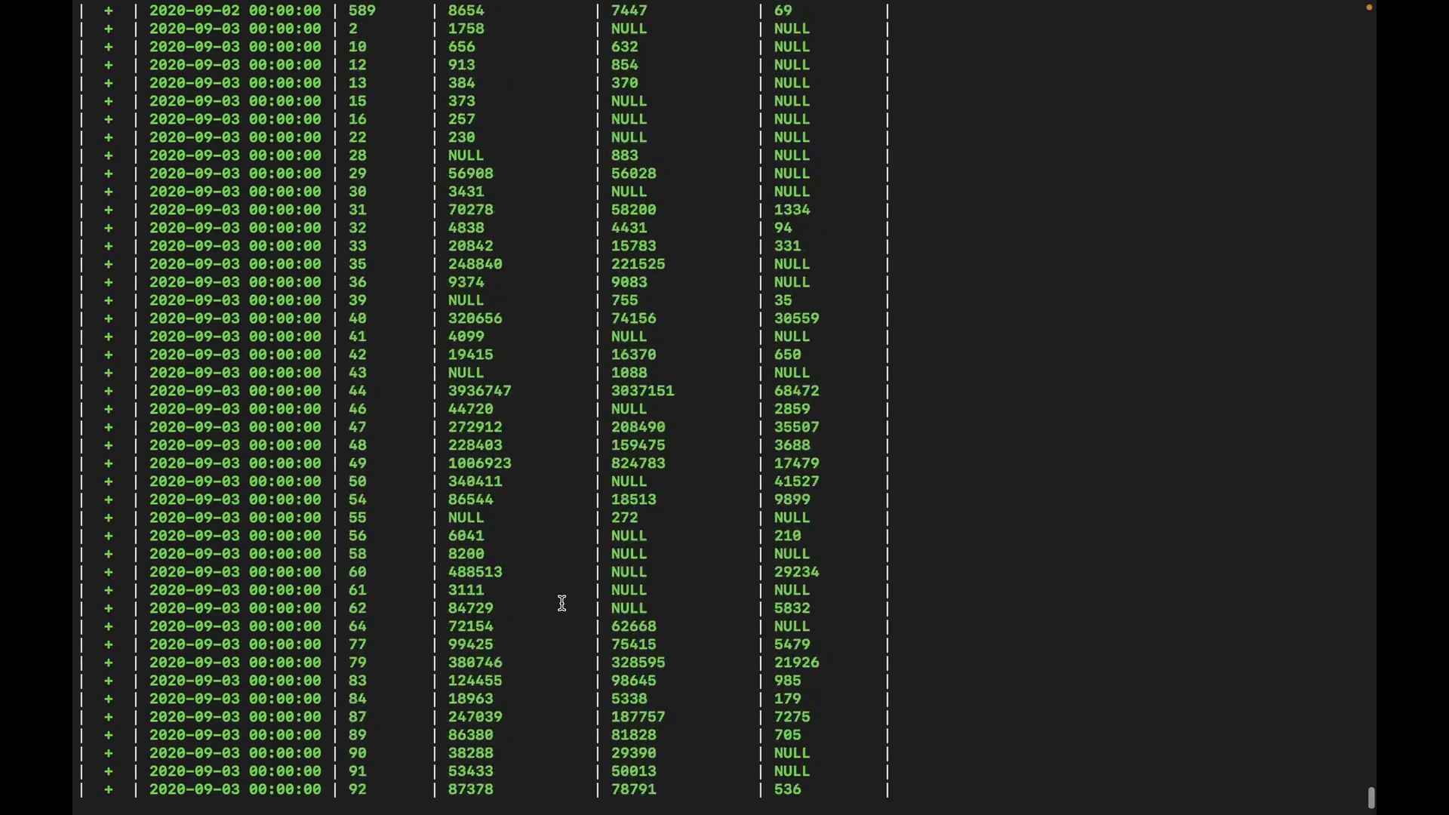
scroll(562, 603, "up", 10)
scroll(562, 602, "up", 10)
scroll(562, 602, "up", 10)
scroll(561, 603, "up", 10)
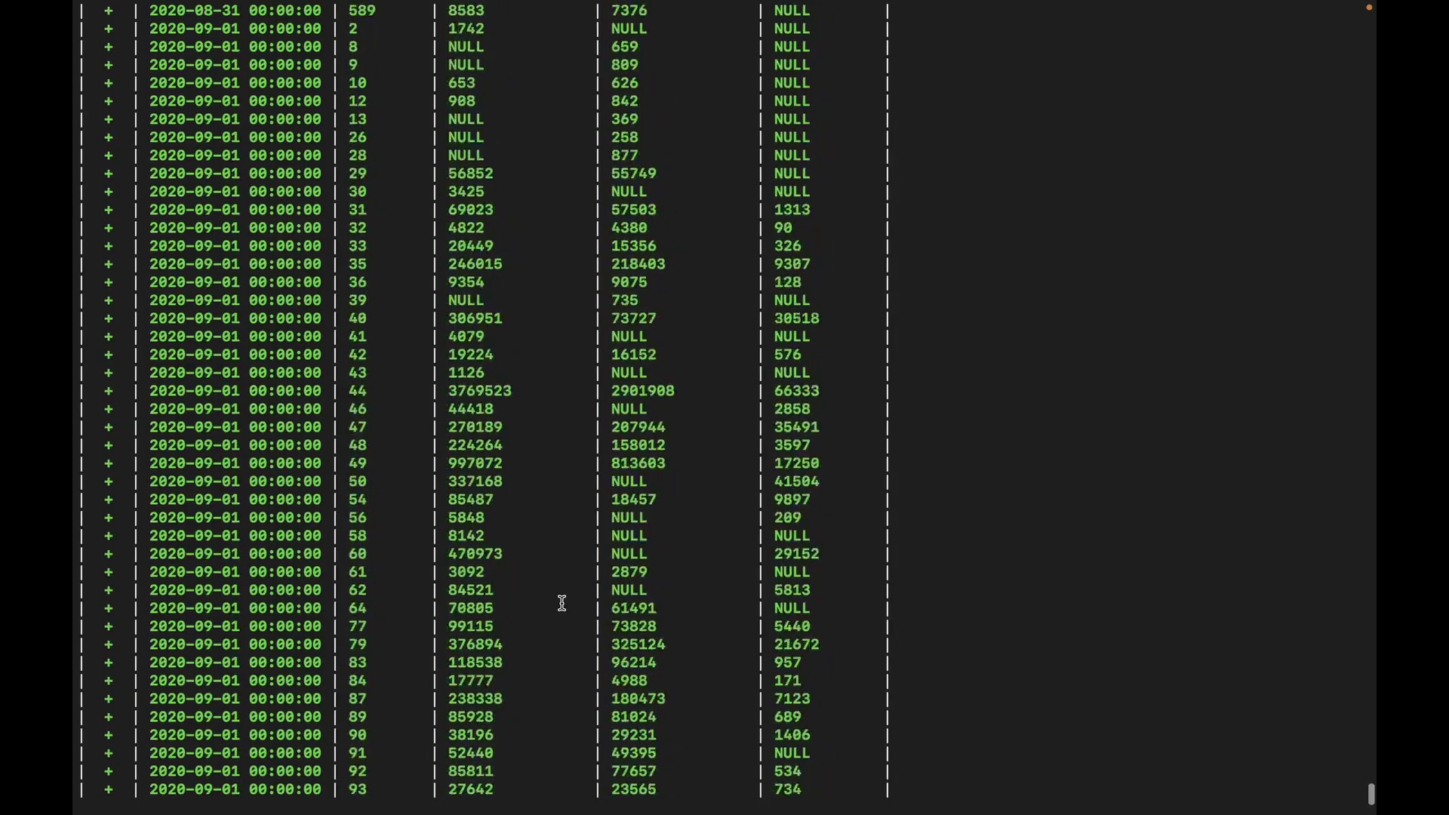
scroll(562, 603, "down", 10)
scroll(561, 602, "down", 10)
scroll(562, 602, "down", 10)
scroll(562, 603, "down", 10)
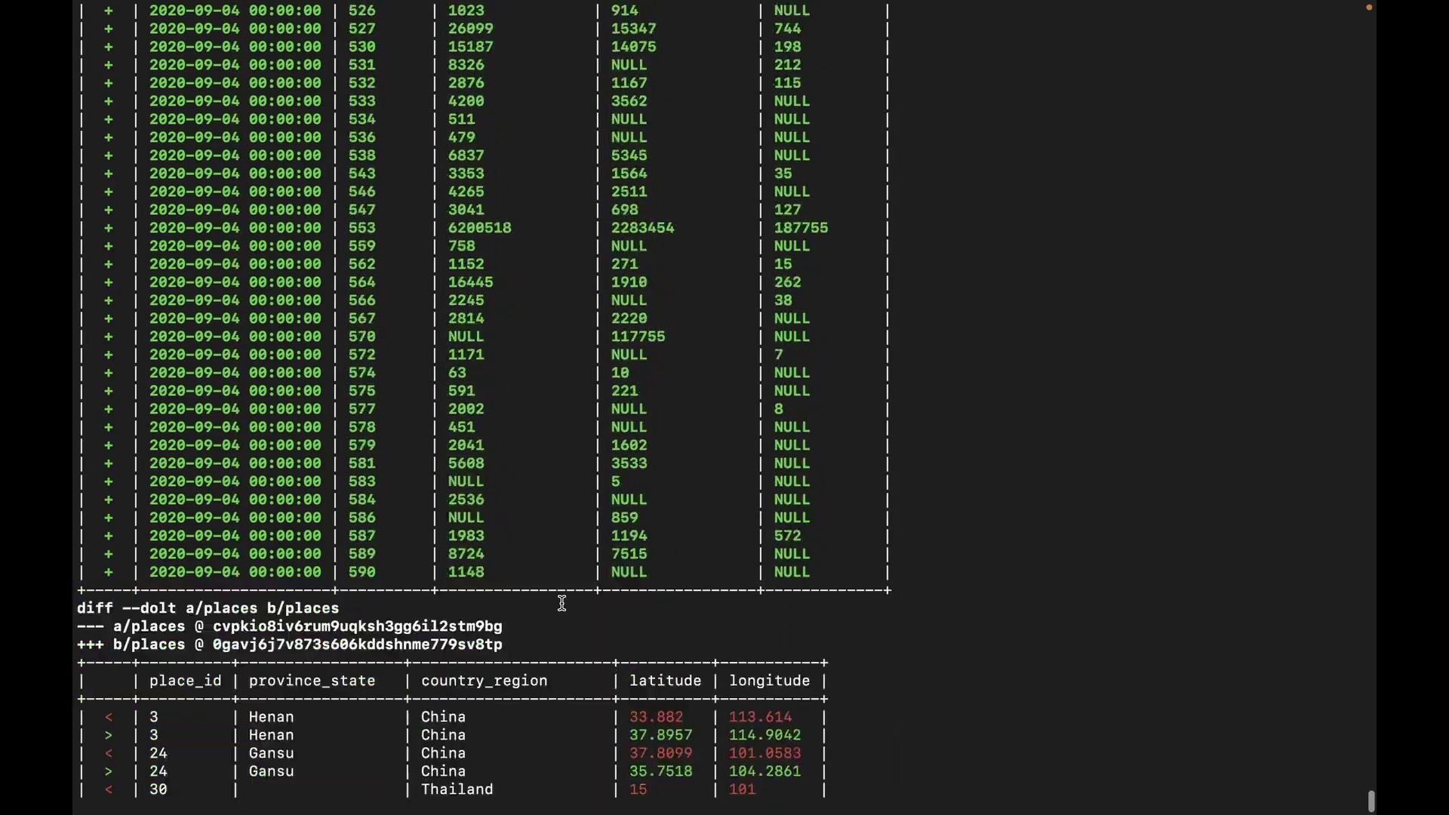
scroll(562, 602, "down", 10)
scroll(562, 602, "up", 10)
scroll(562, 602, "up", 5)
scroll(562, 603, "up", 5)
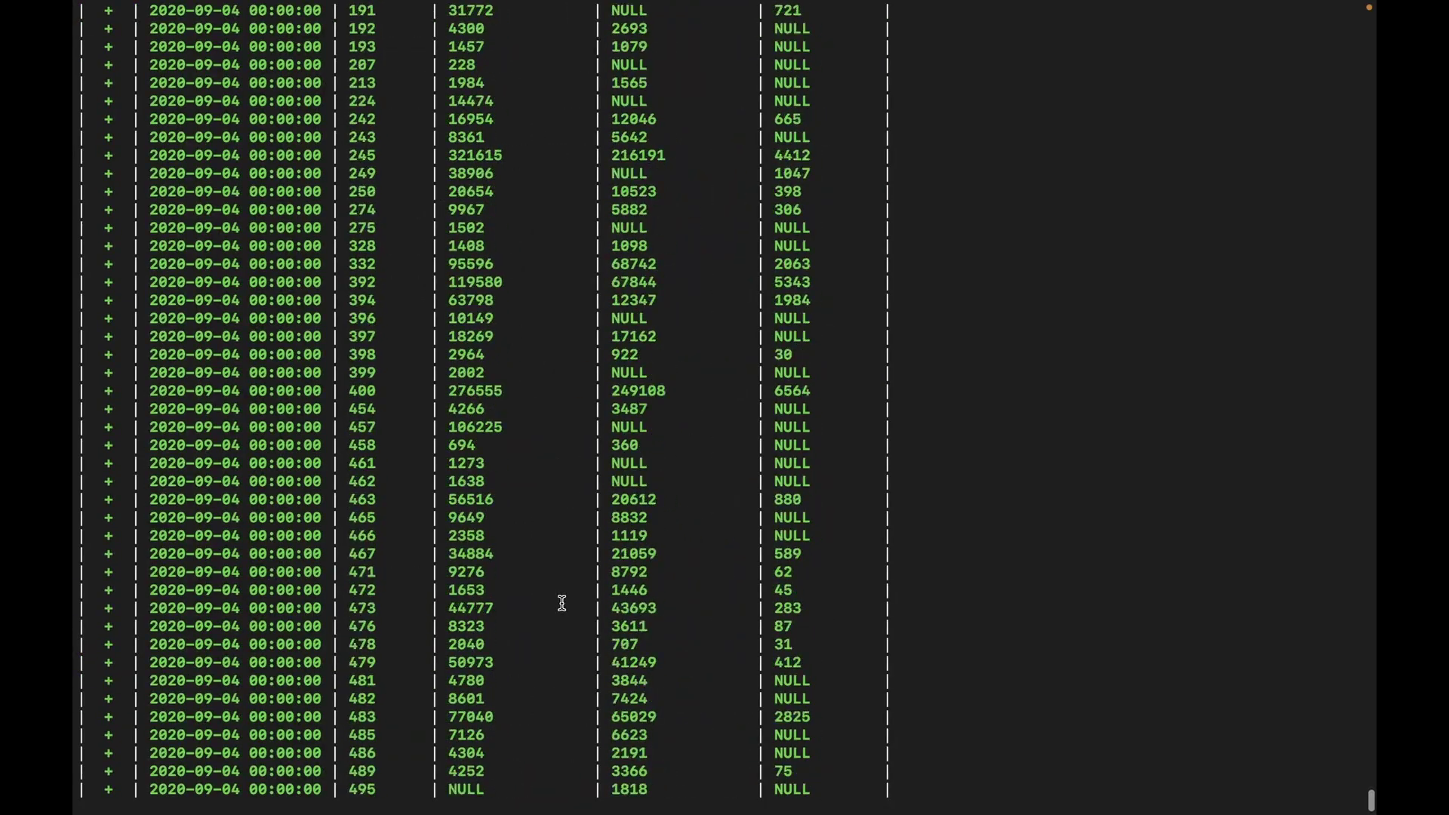
scroll(562, 603, "down", 10)
scroll(561, 602, "down", 3)
scroll(561, 603, "down", 3)
scroll(563, 603, "down", 3)
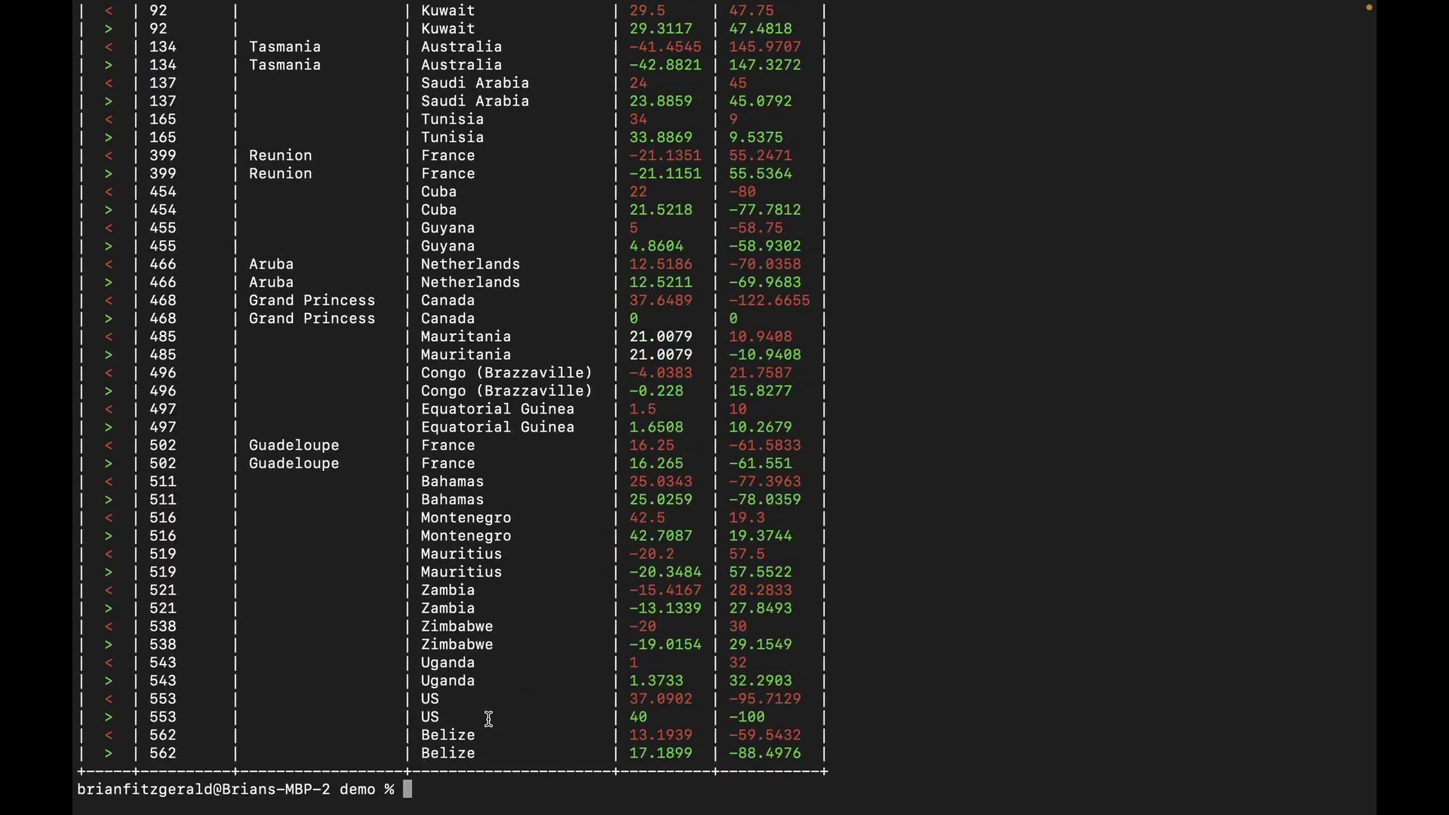
type("do")
type("lt add .")
Step: Stage all changed tables with 'dolt add .' and commit them with message 'v2'
key("Return")
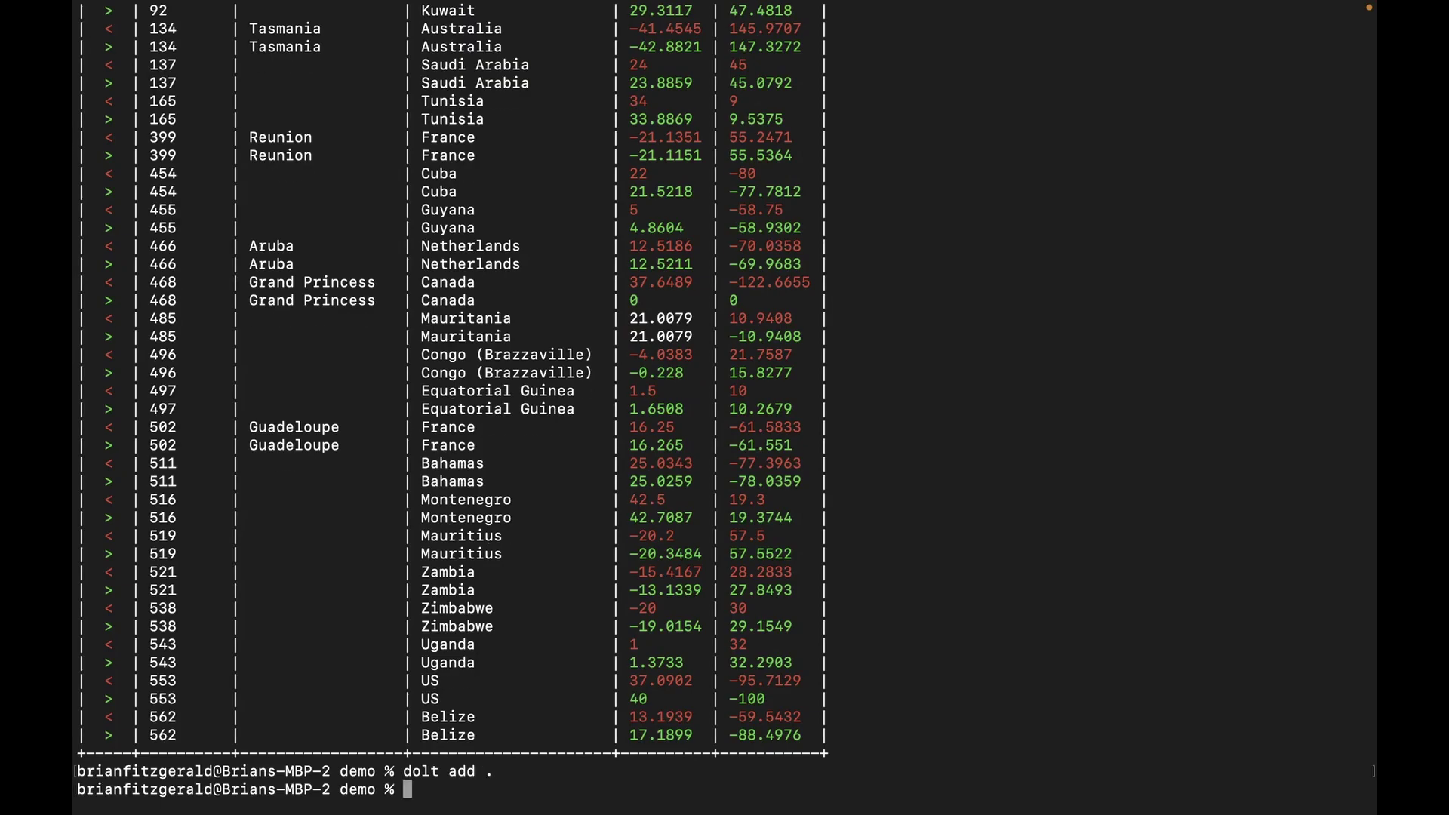
type("do")
type("lt commit ")
type("-")
type("m \"v")
type("2\"")
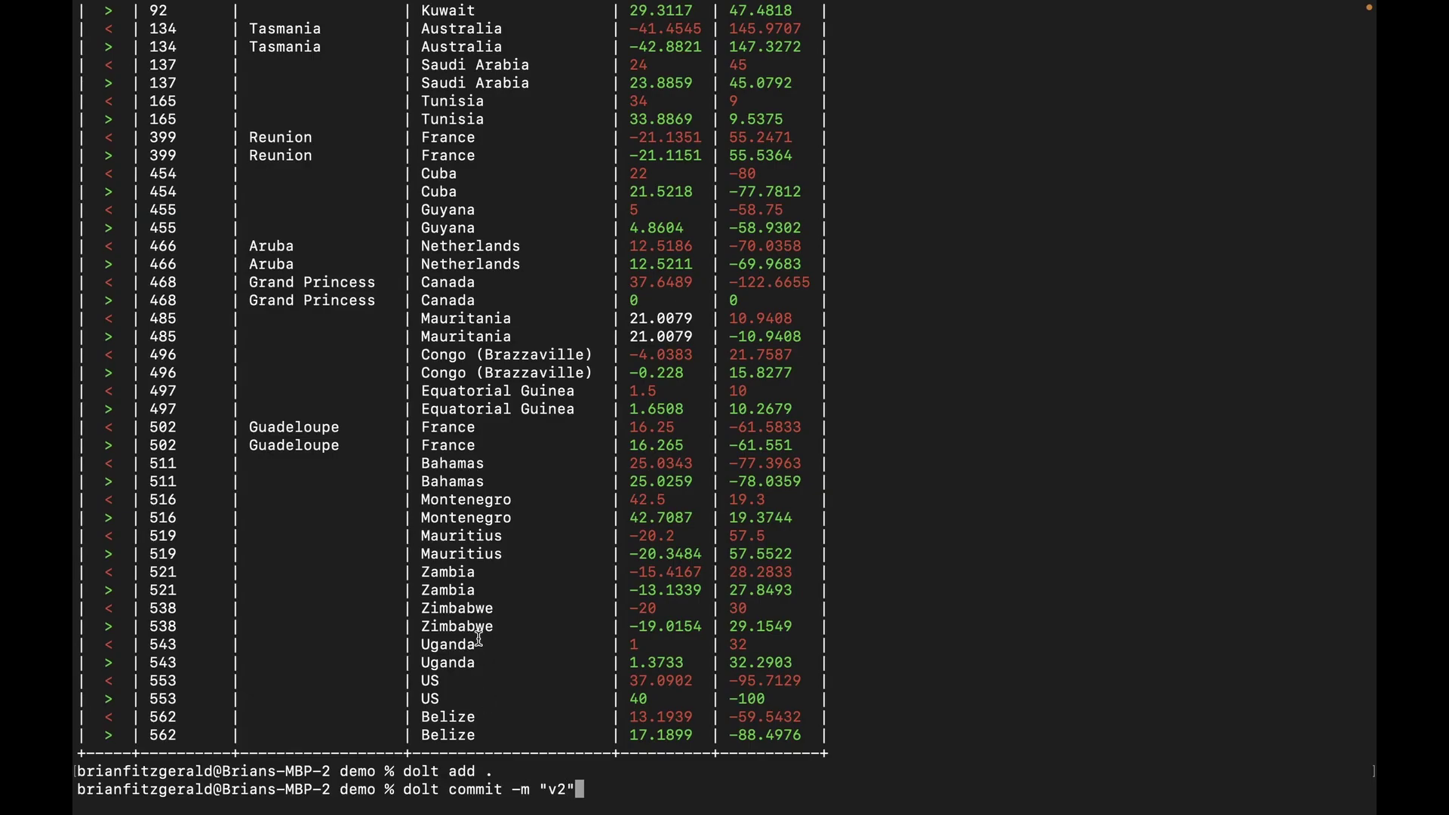
key("Return")
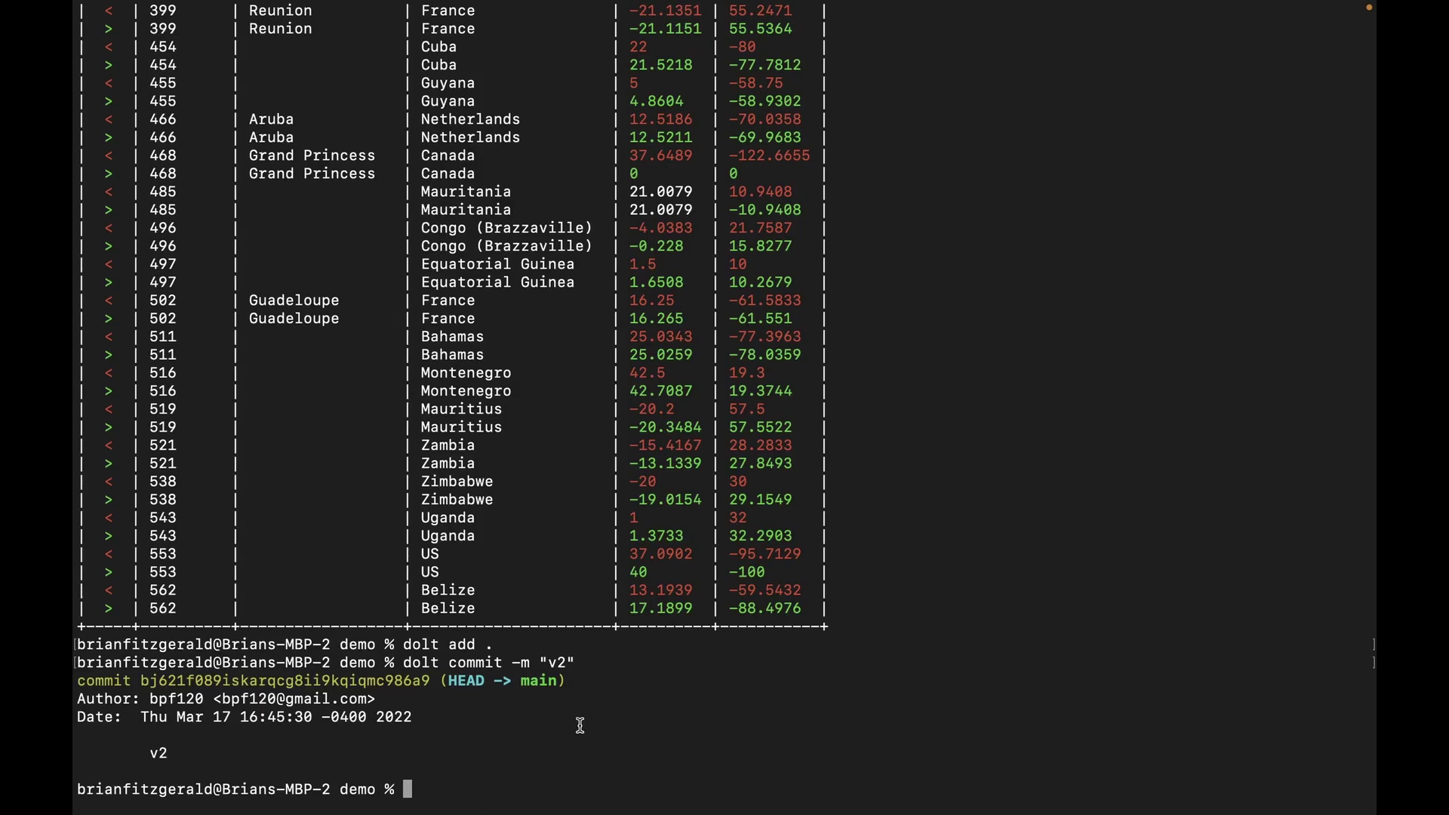
mouse_move(806, 811)
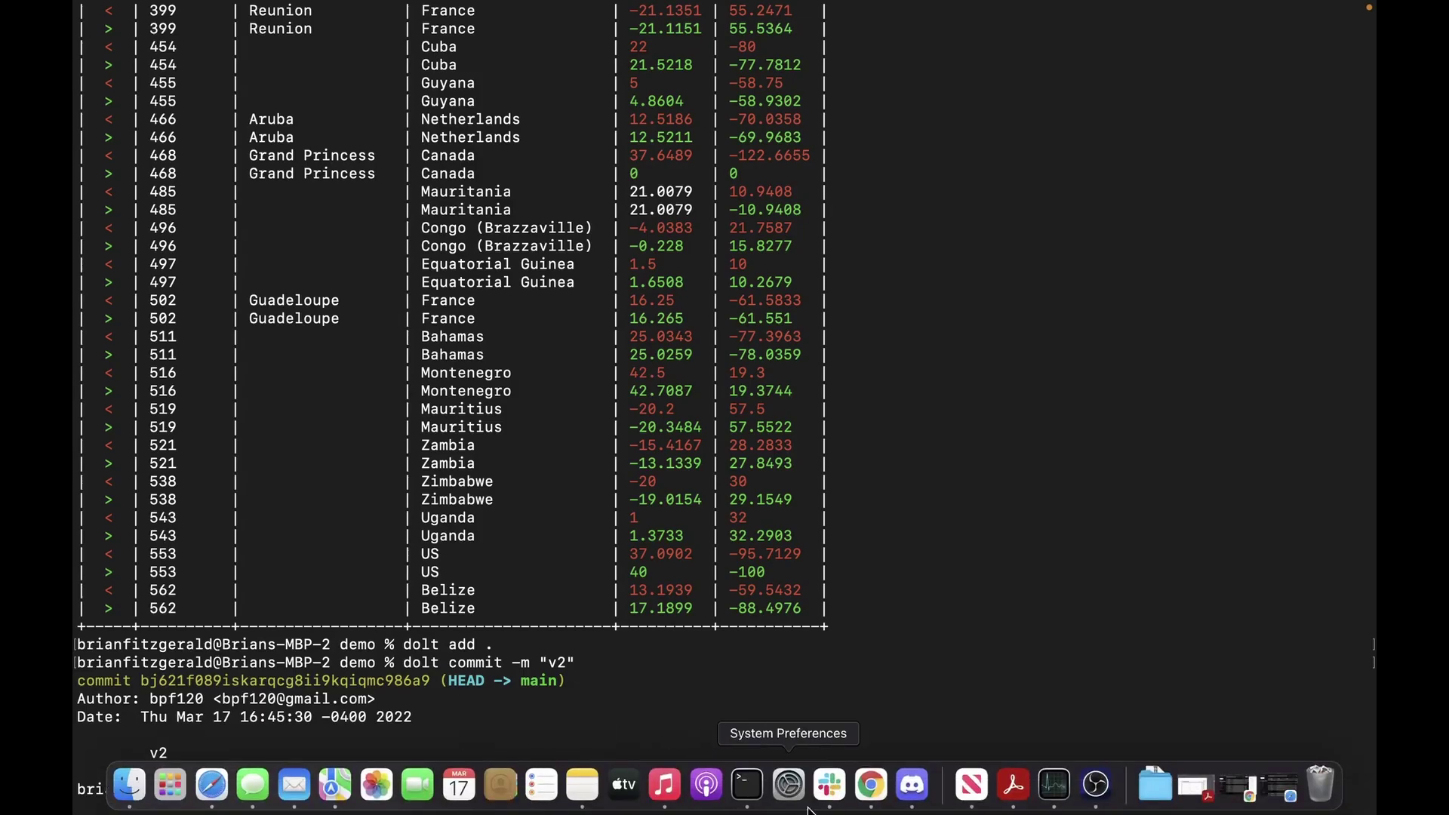
Step: Create a public DoltHub database named Demo and copy its 'dolt remote add origin' command
left_click(873, 786)
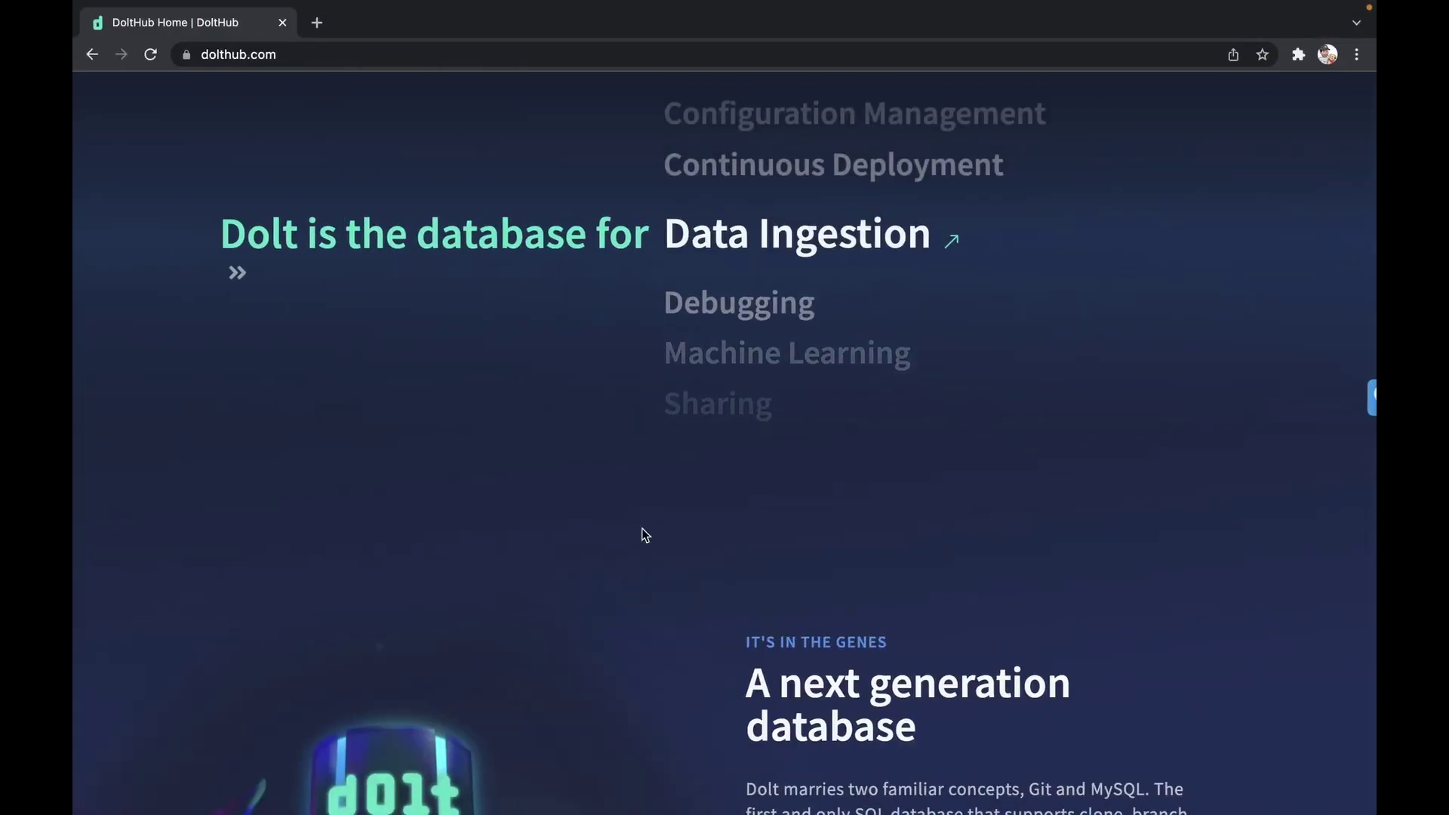
scroll(634, 521, "up", 5)
scroll(626, 512, "up", 8)
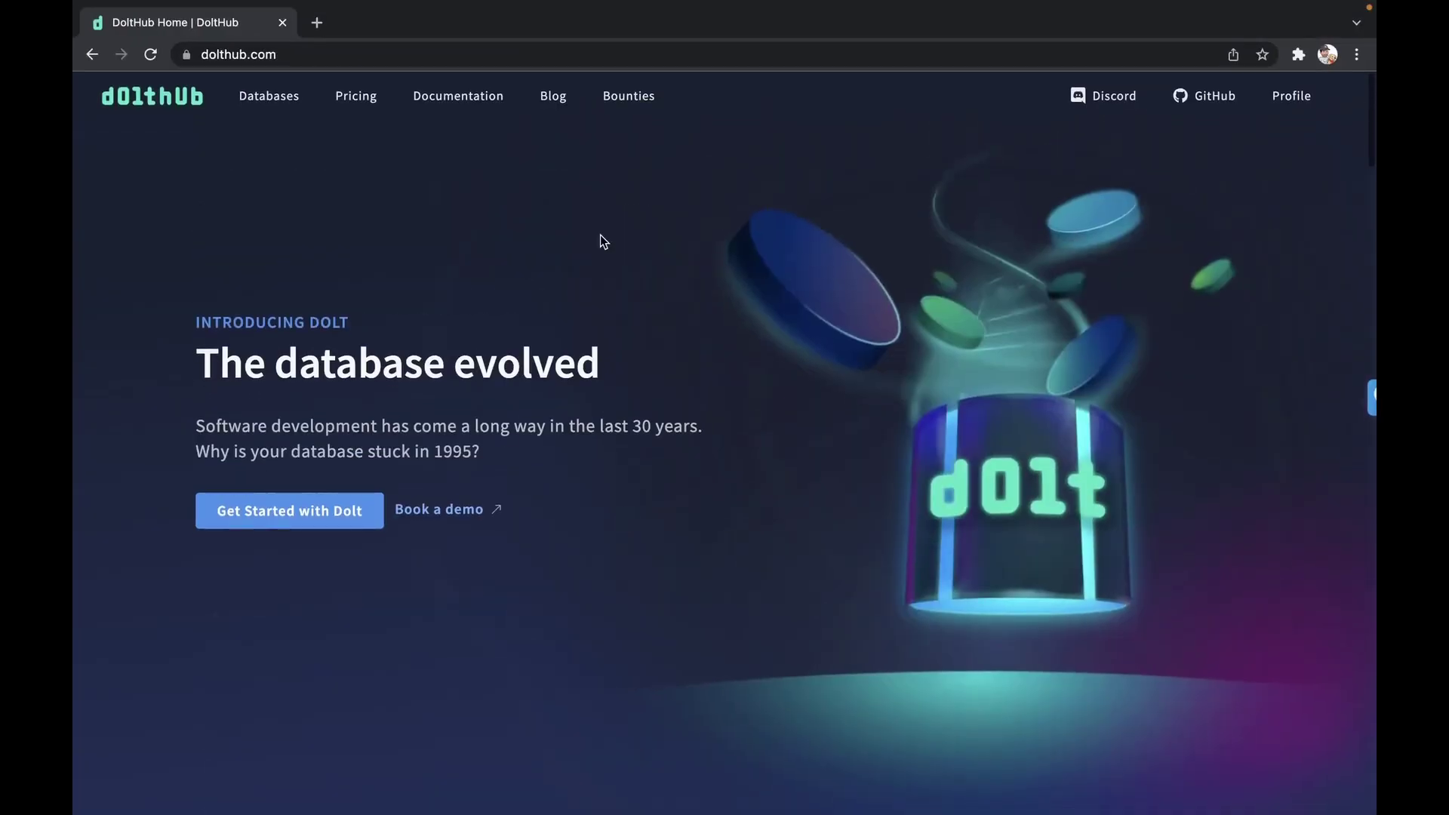
left_click(281, 102)
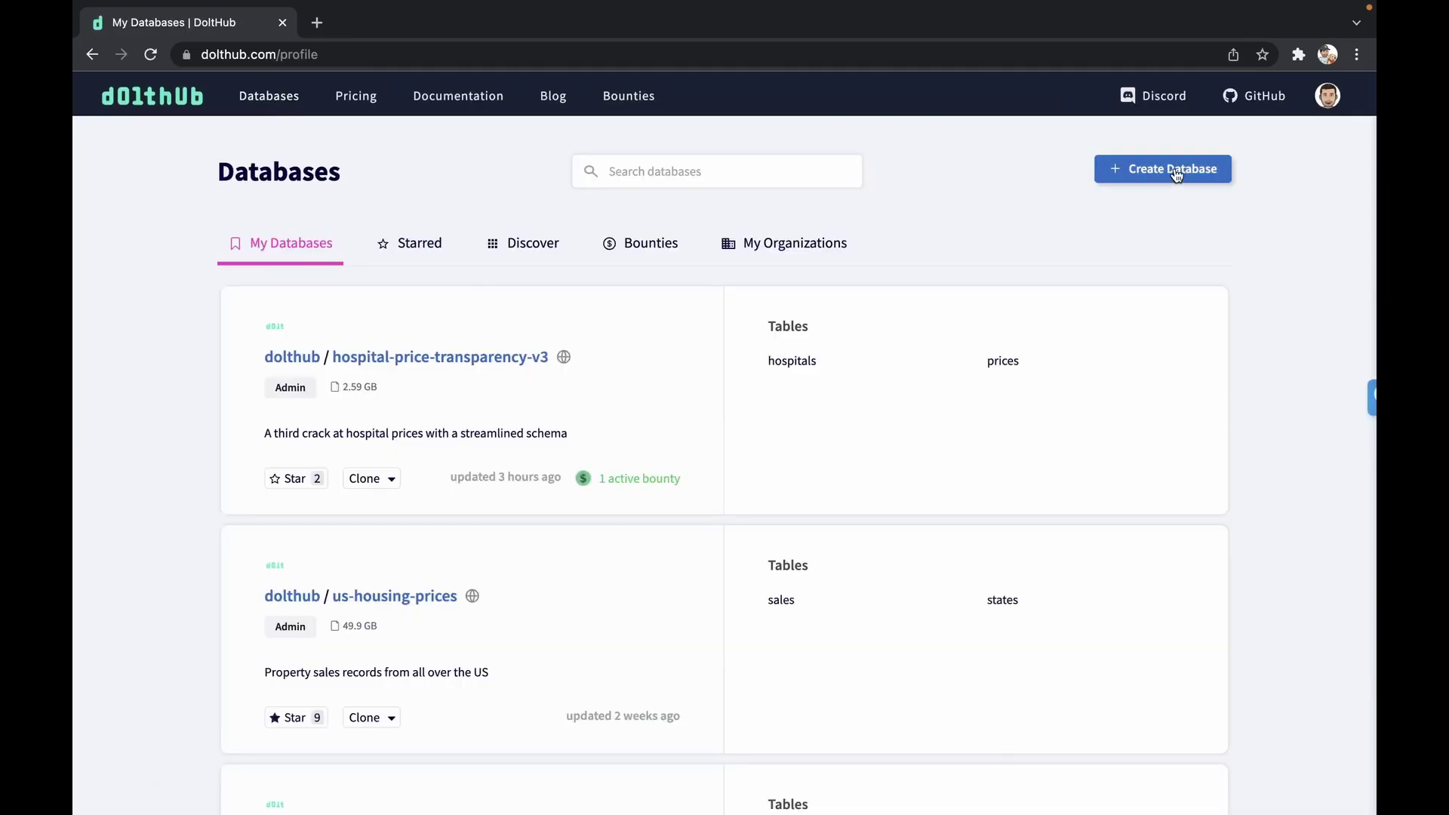
left_click(1190, 170)
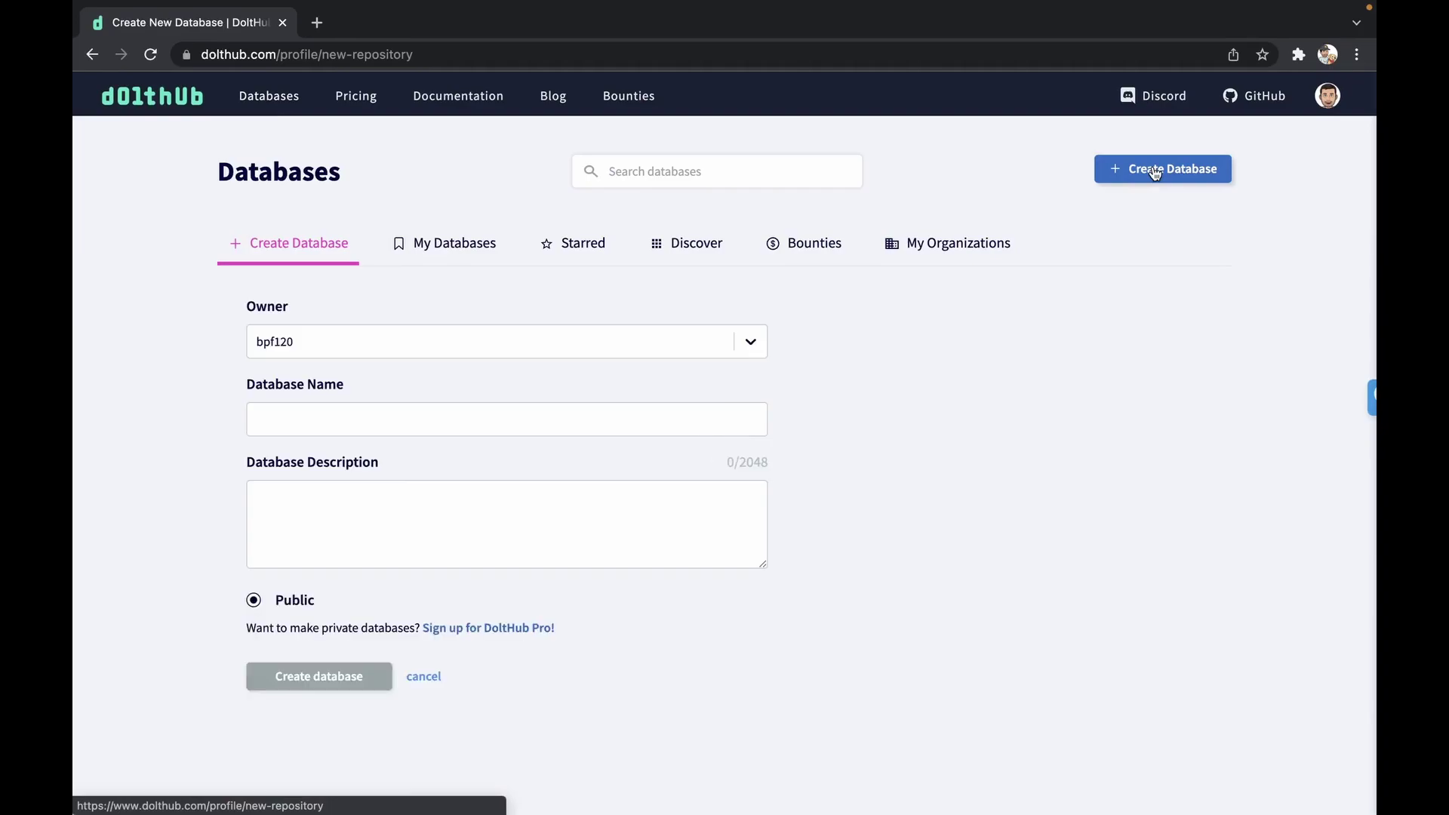
left_click(406, 420)
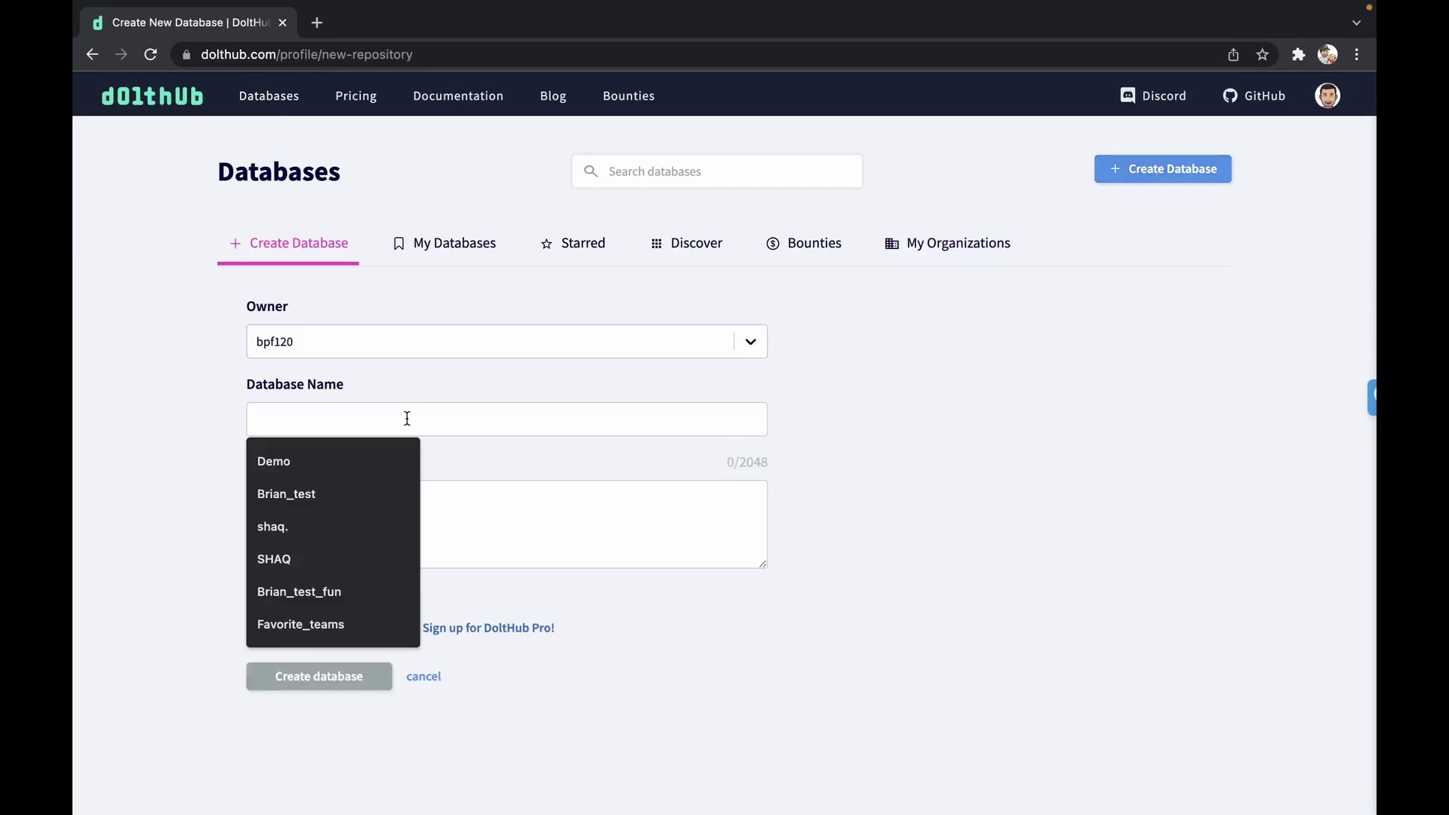
type("Demo")
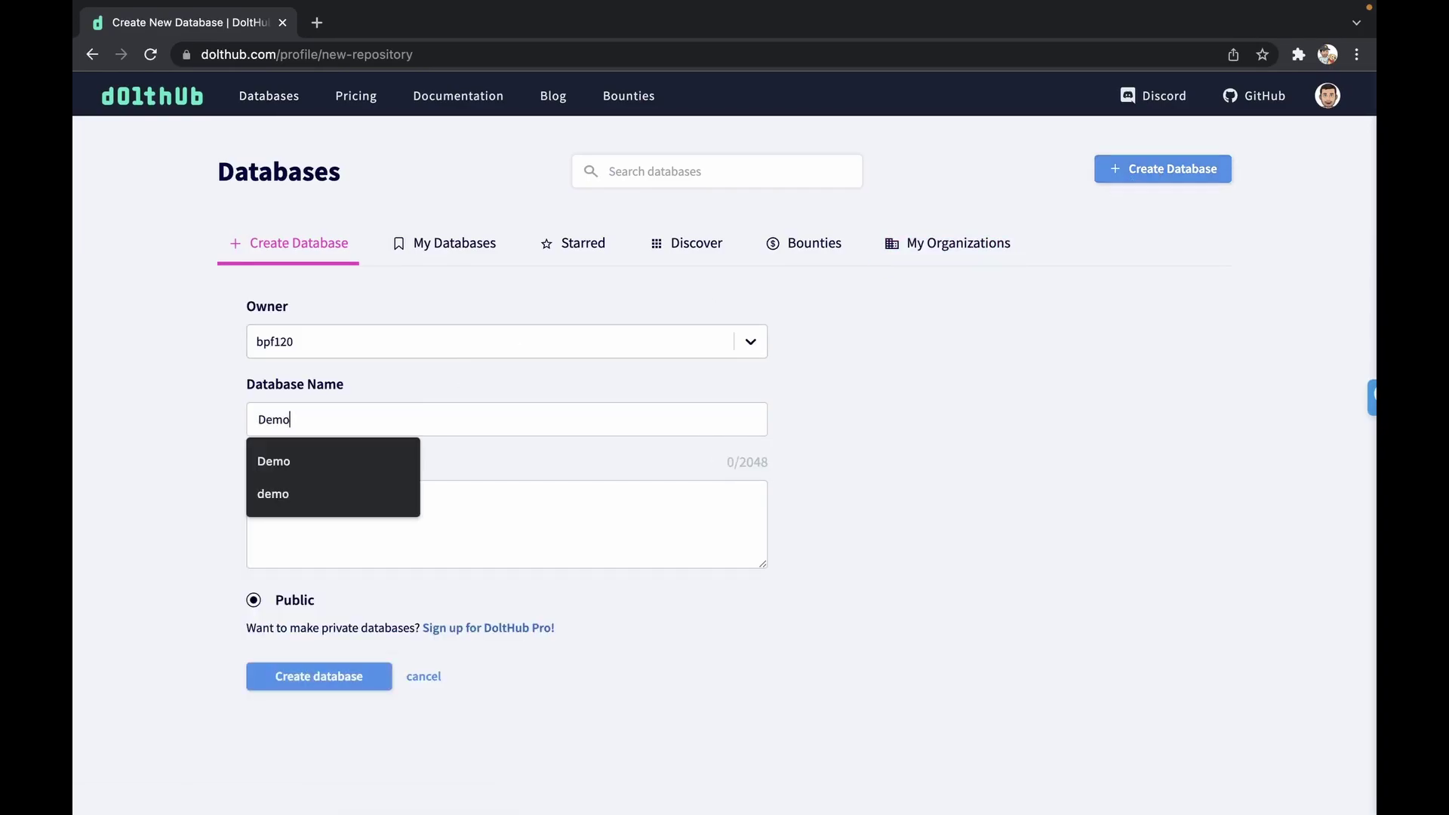
left_click(391, 461)
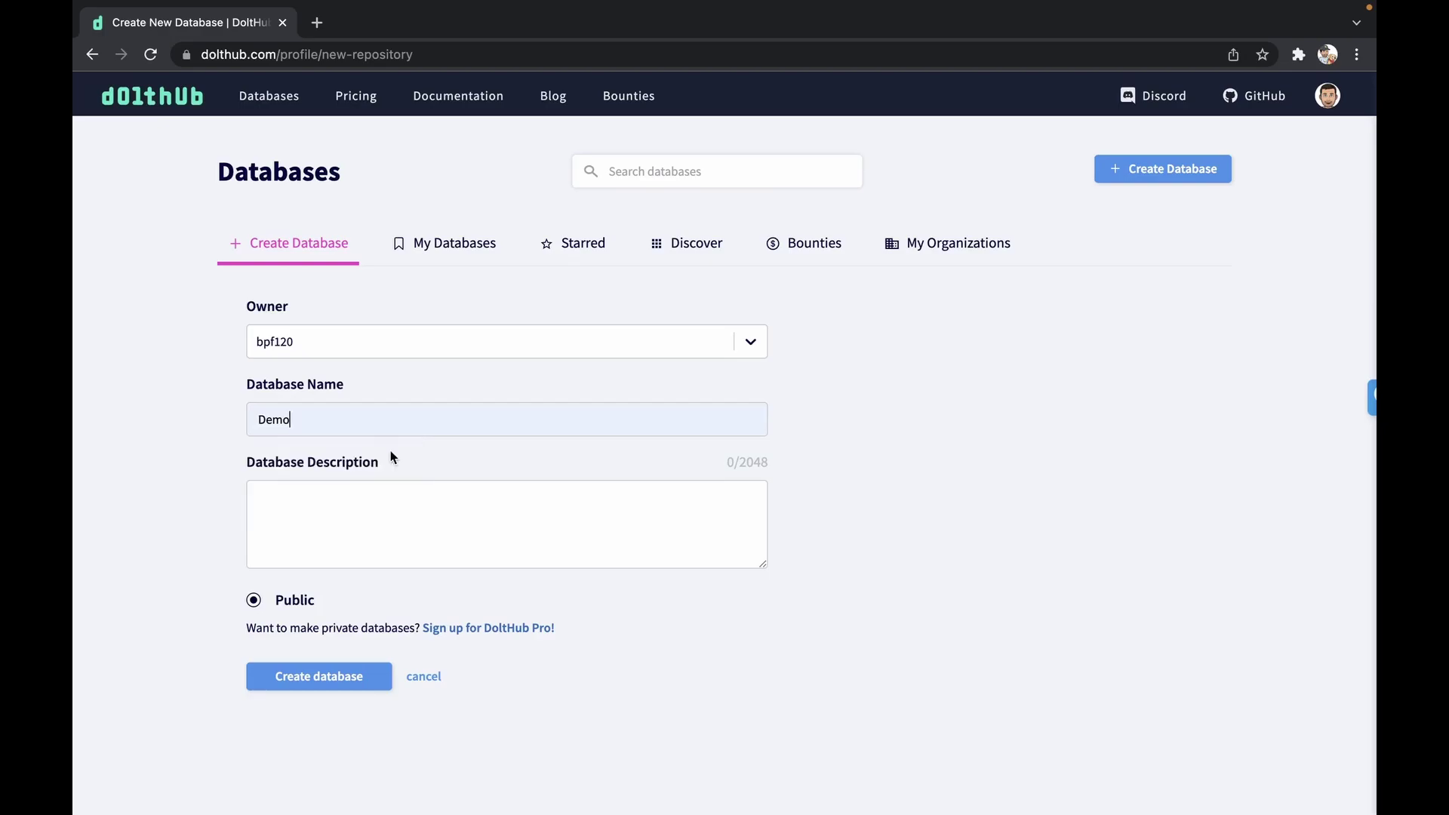
left_click(320, 675)
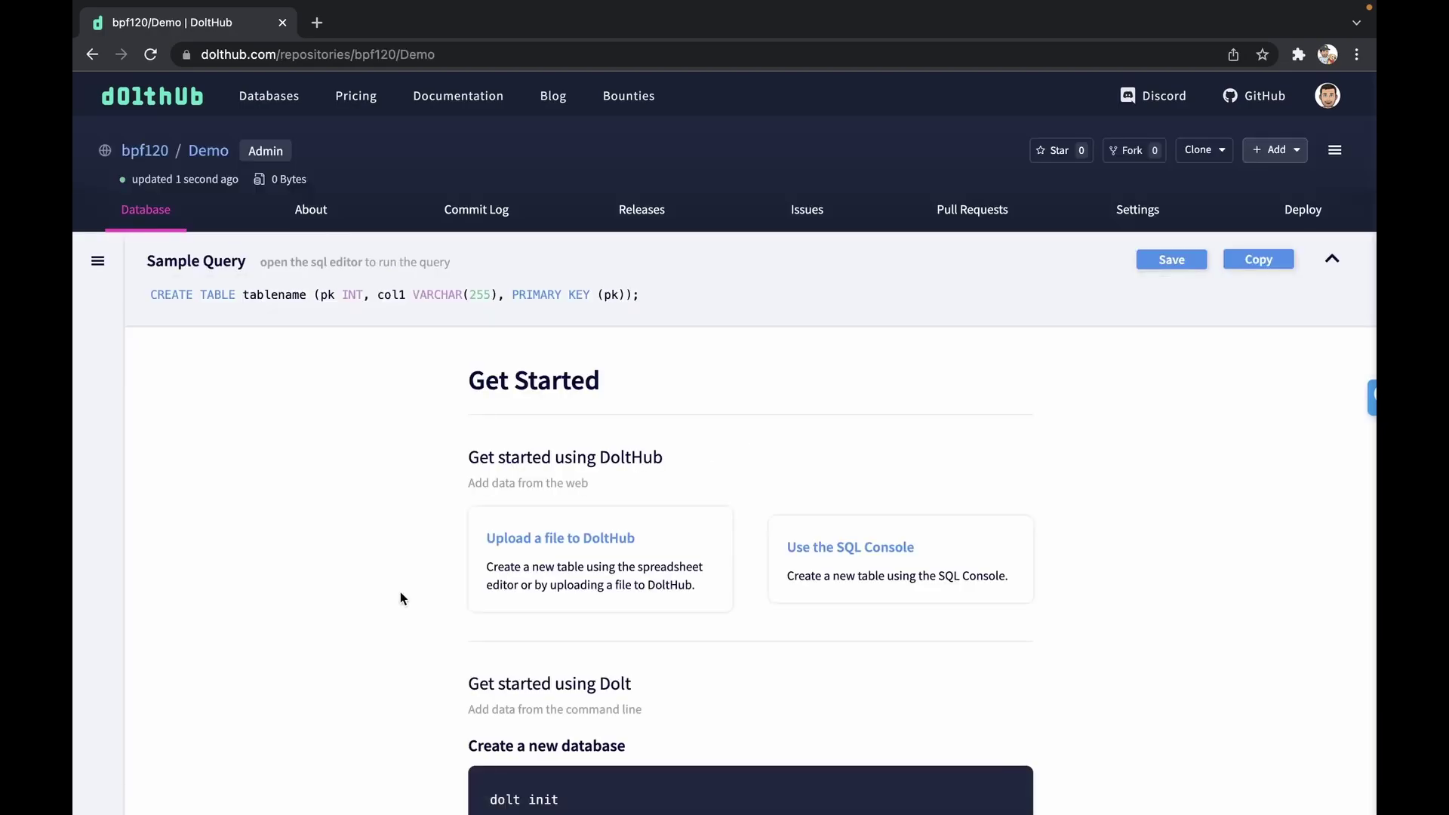
scroll(400, 591, "down", 5)
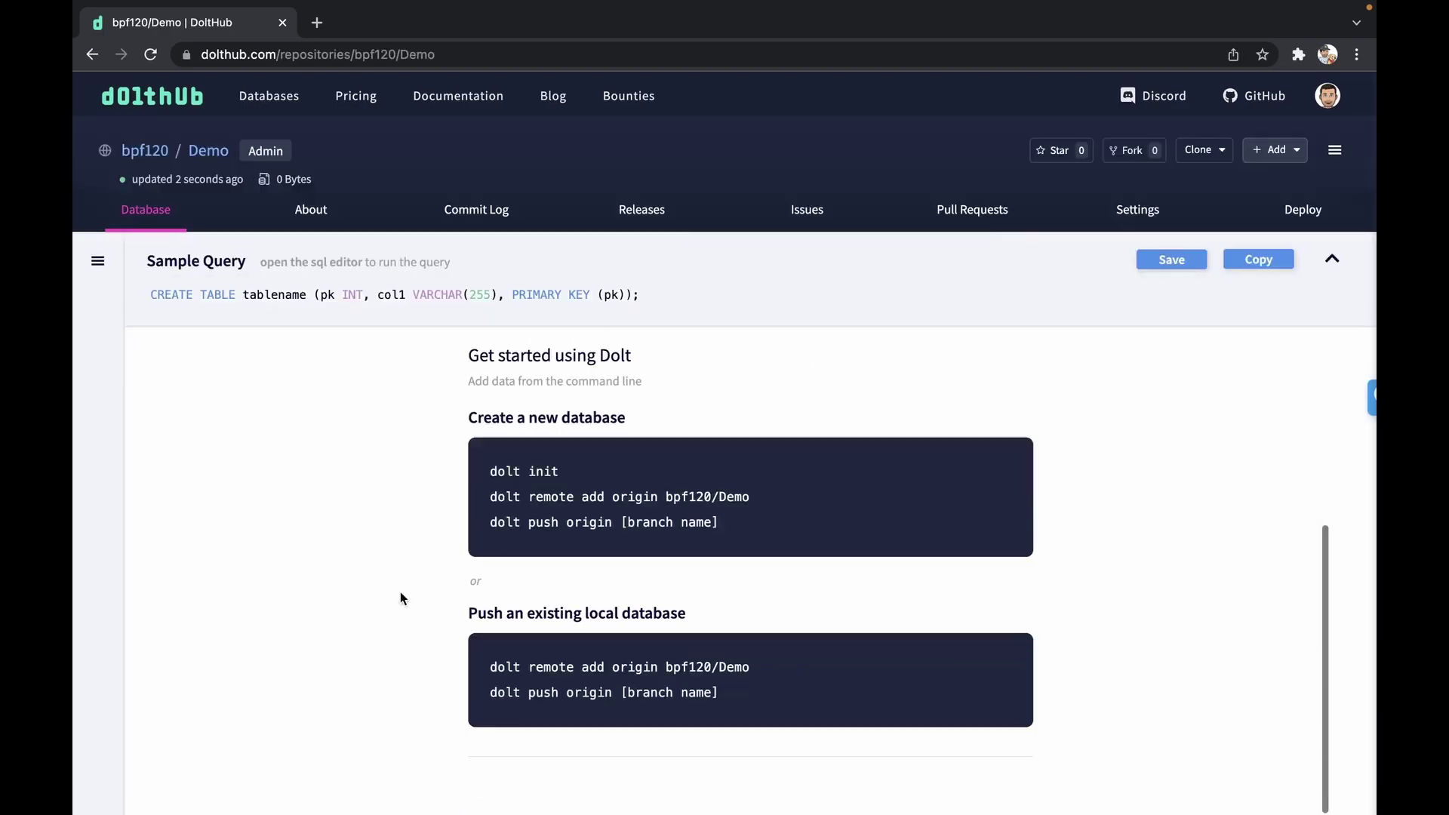
triple_click(648, 667)
key("super+c")
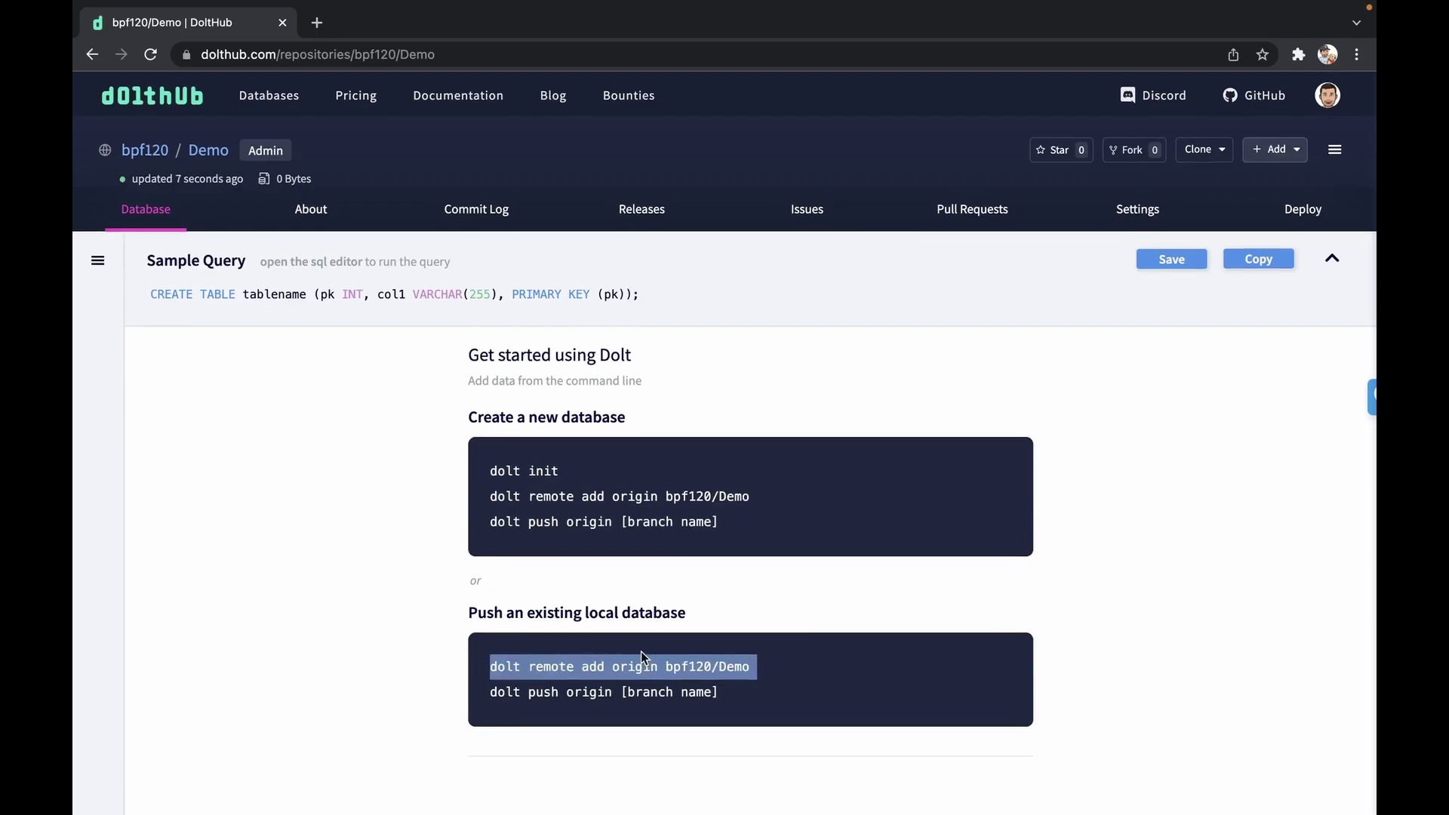
left_click(397, 578)
mouse_move(497, 808)
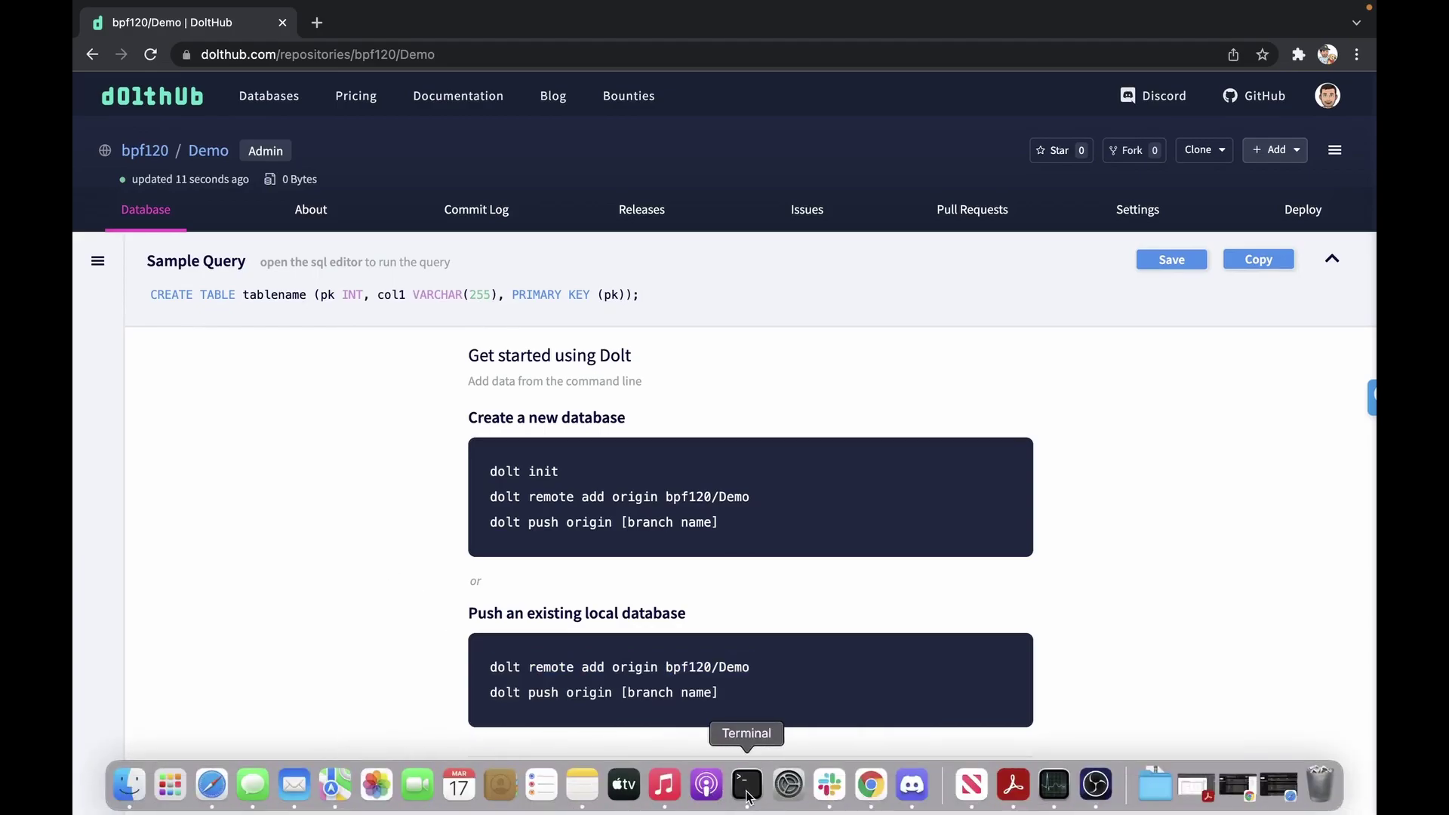
Step: Add bpf120/Demo as the origin remote and push the main branch to it
left_click(748, 785)
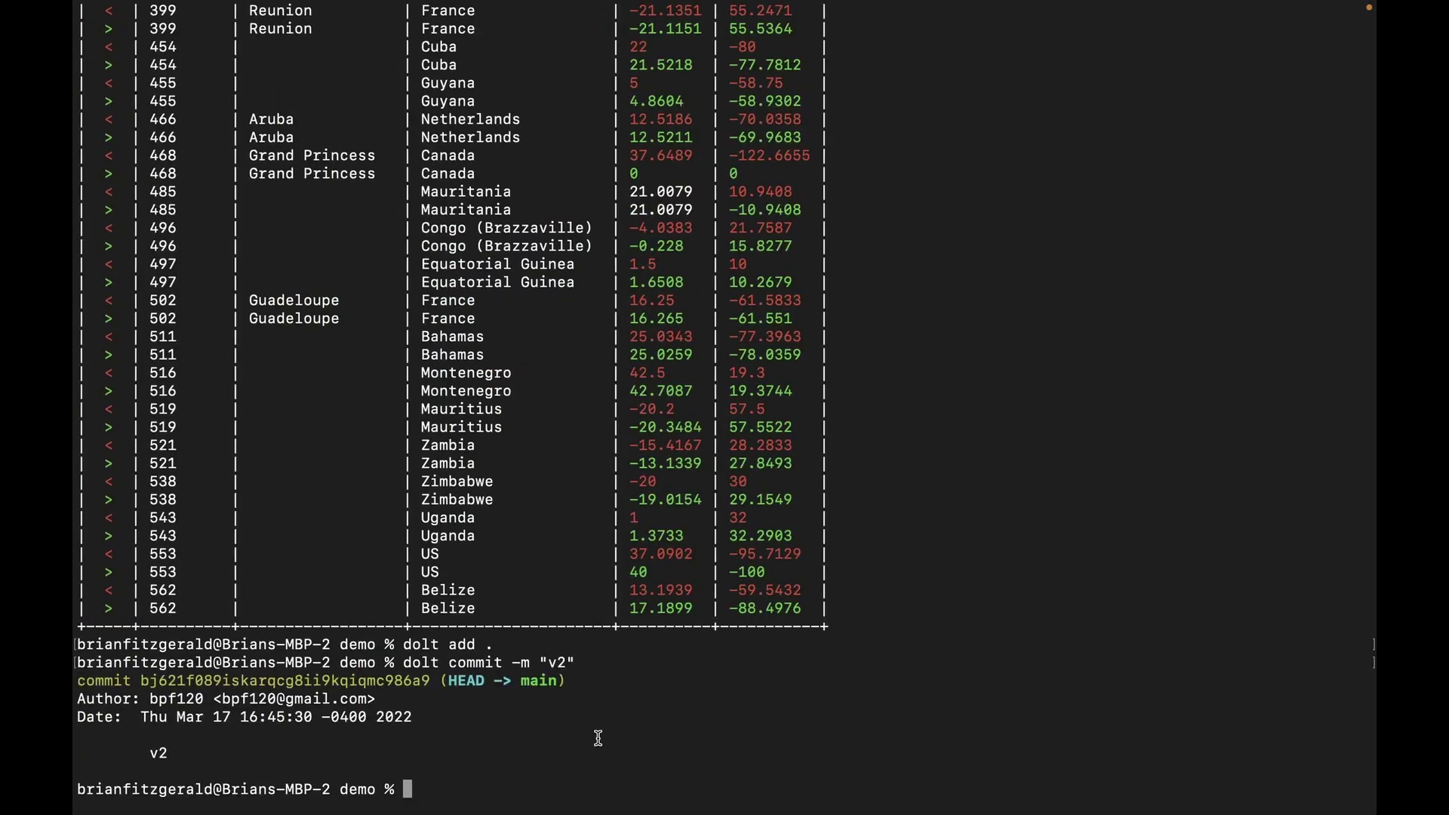
key("super+v")
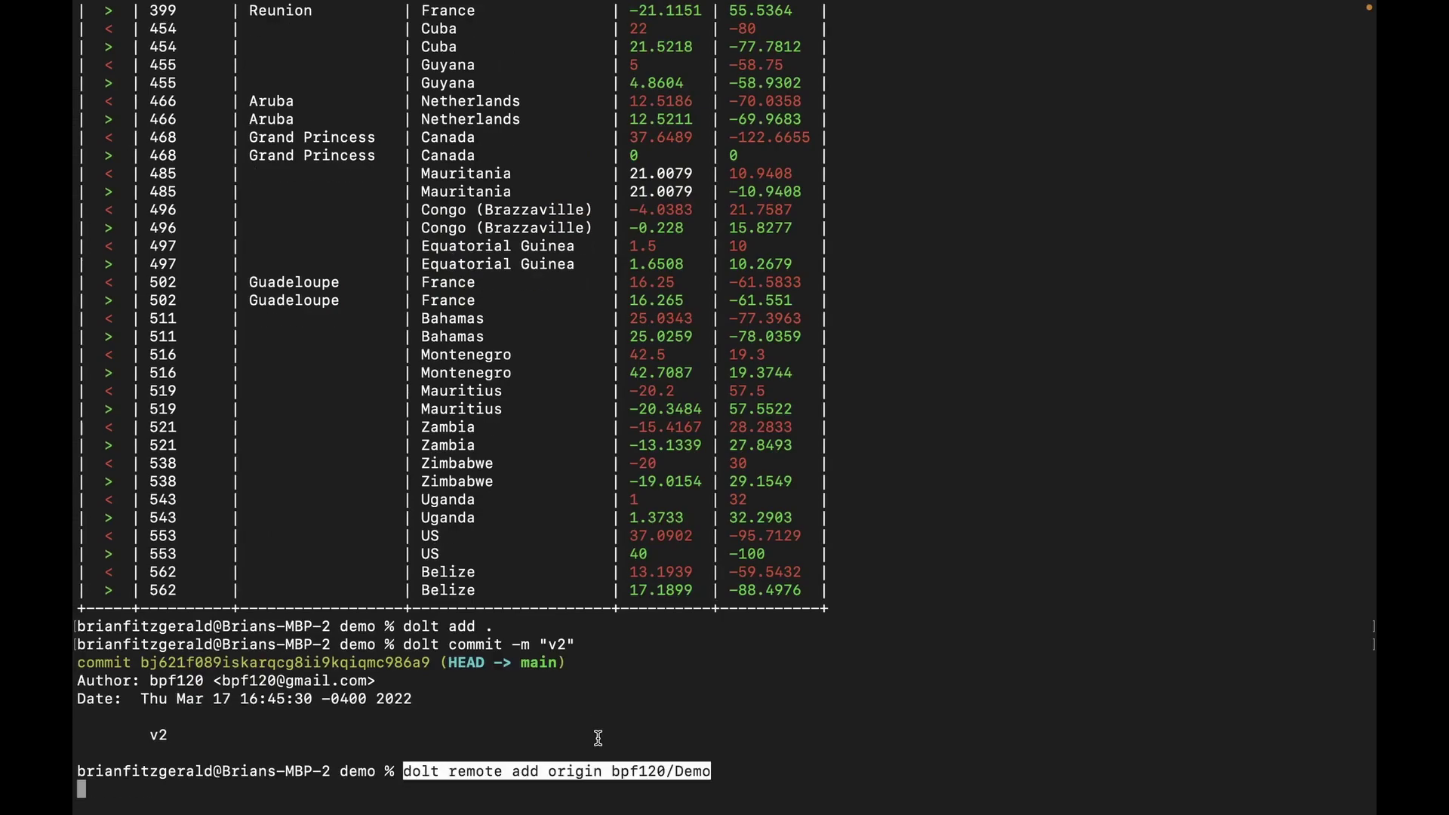
key("Return")
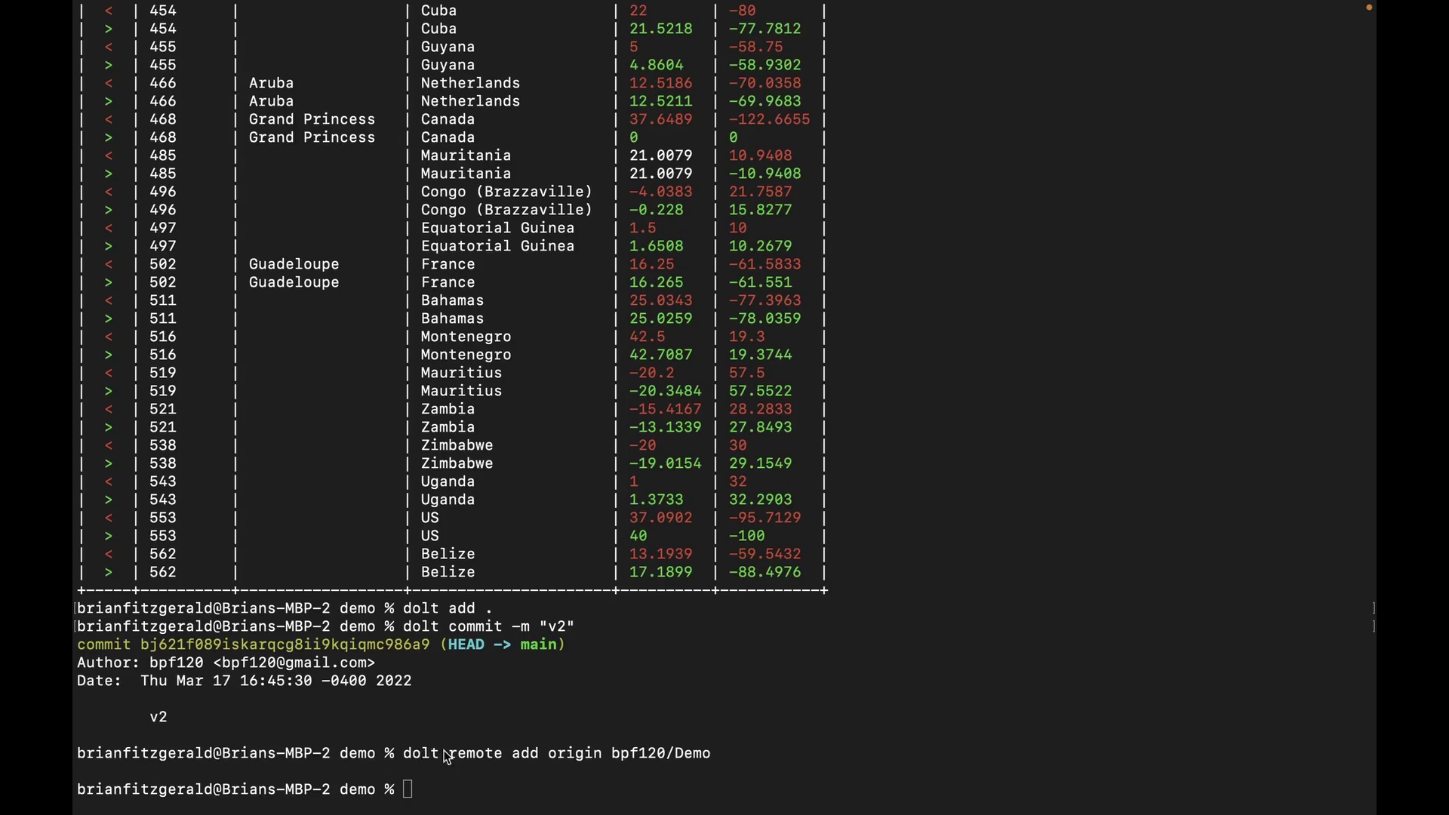
type("dolt push")
type(" prig")
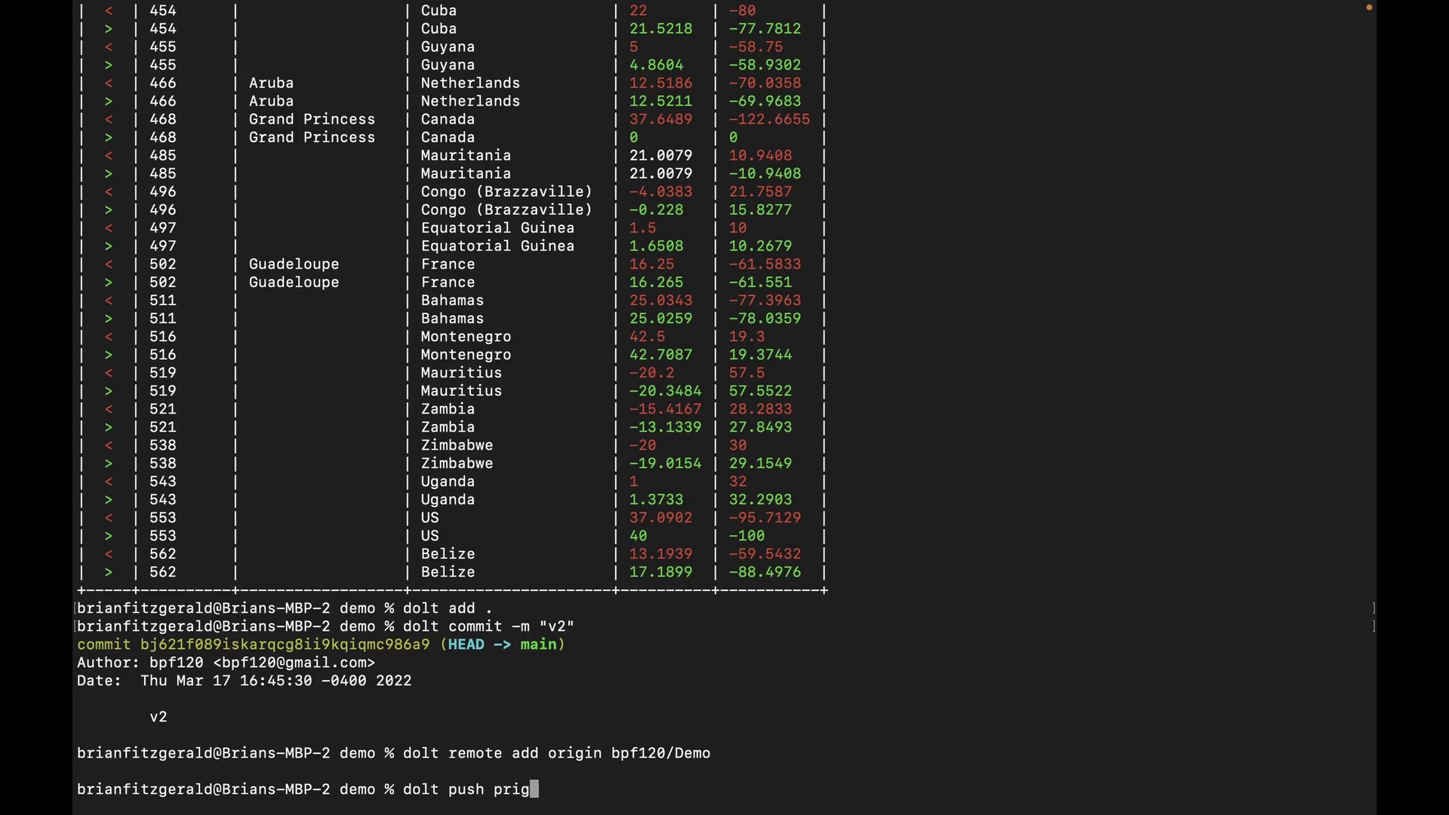
key("BackSpace")
key("BackSpace")
key("BackSpace")
type("origin m")
type("ain")
key("Return")
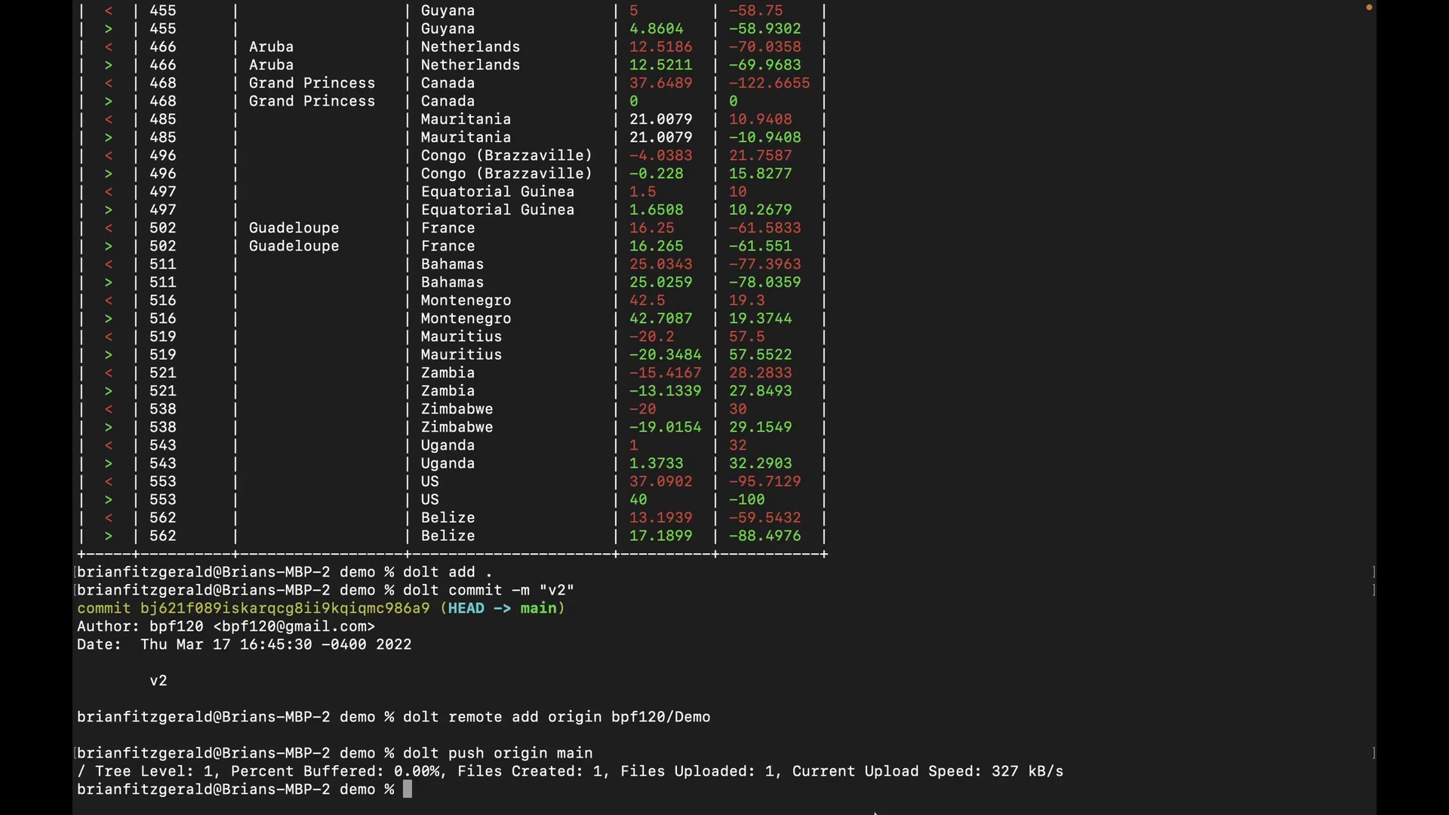
mouse_move(911, 784)
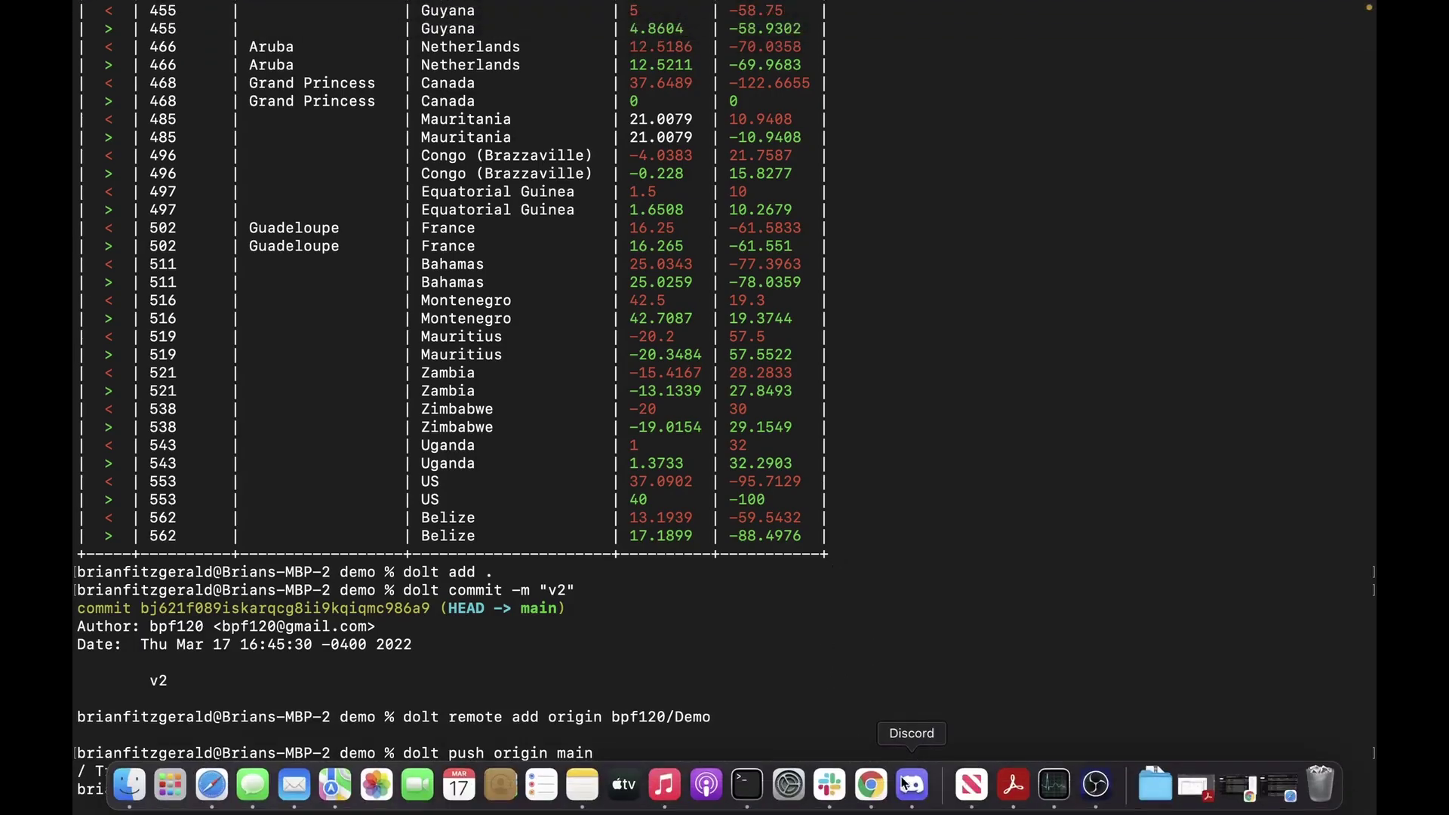
Step: Reload the Demo page to show the pushed case_details table, then view its Commit Log
left_click(871, 784)
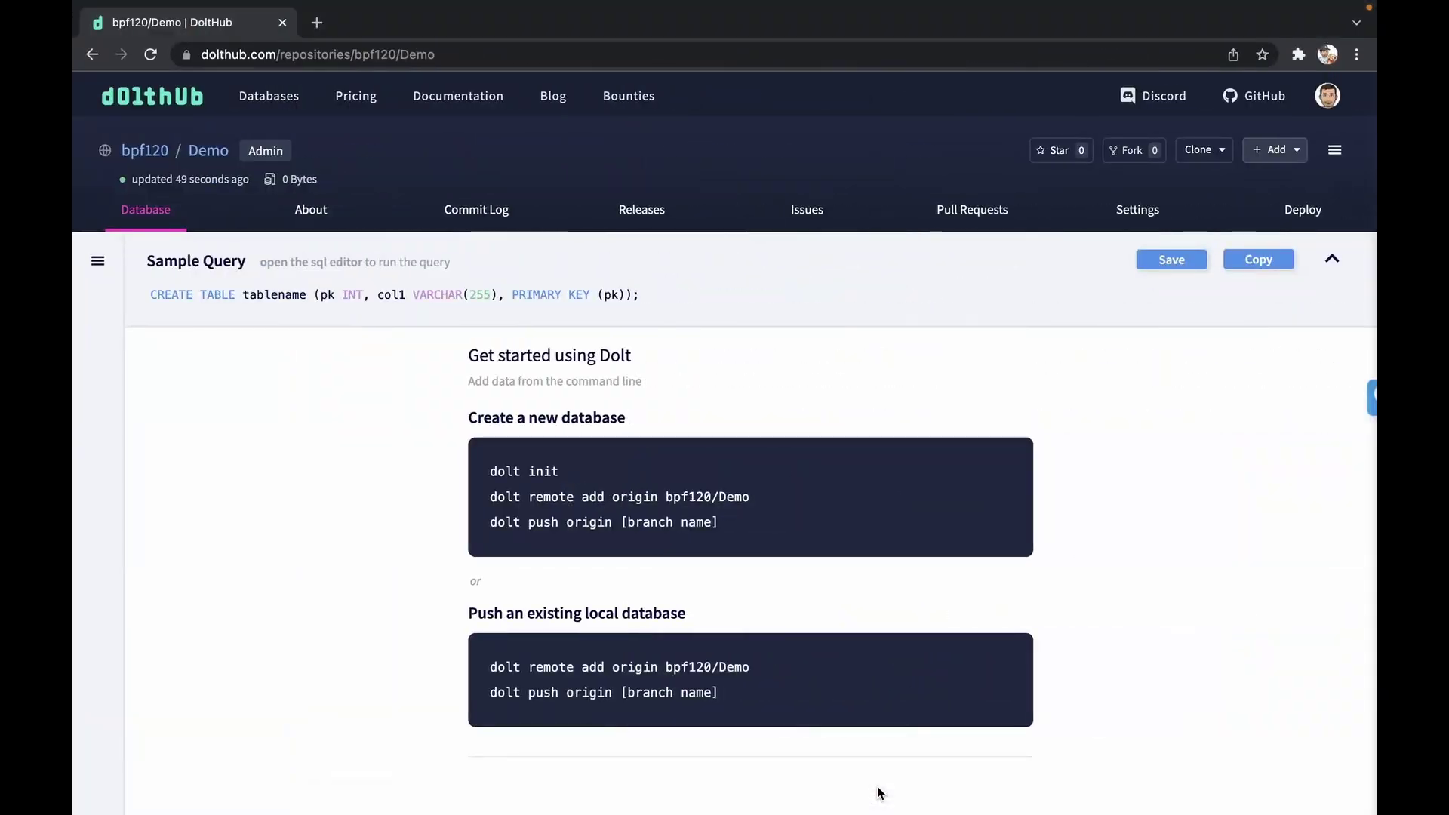
left_click(151, 54)
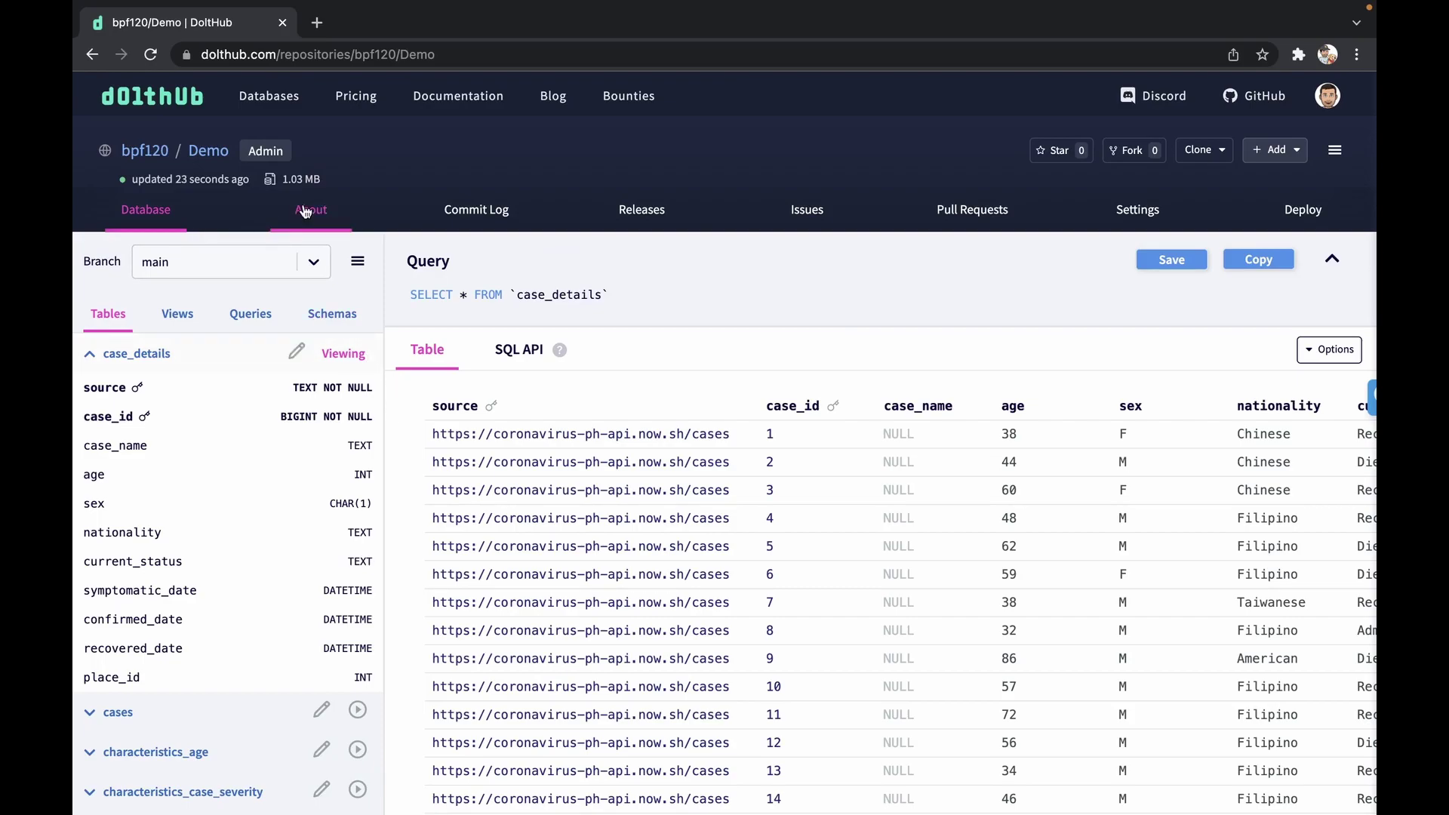
left_click(498, 209)
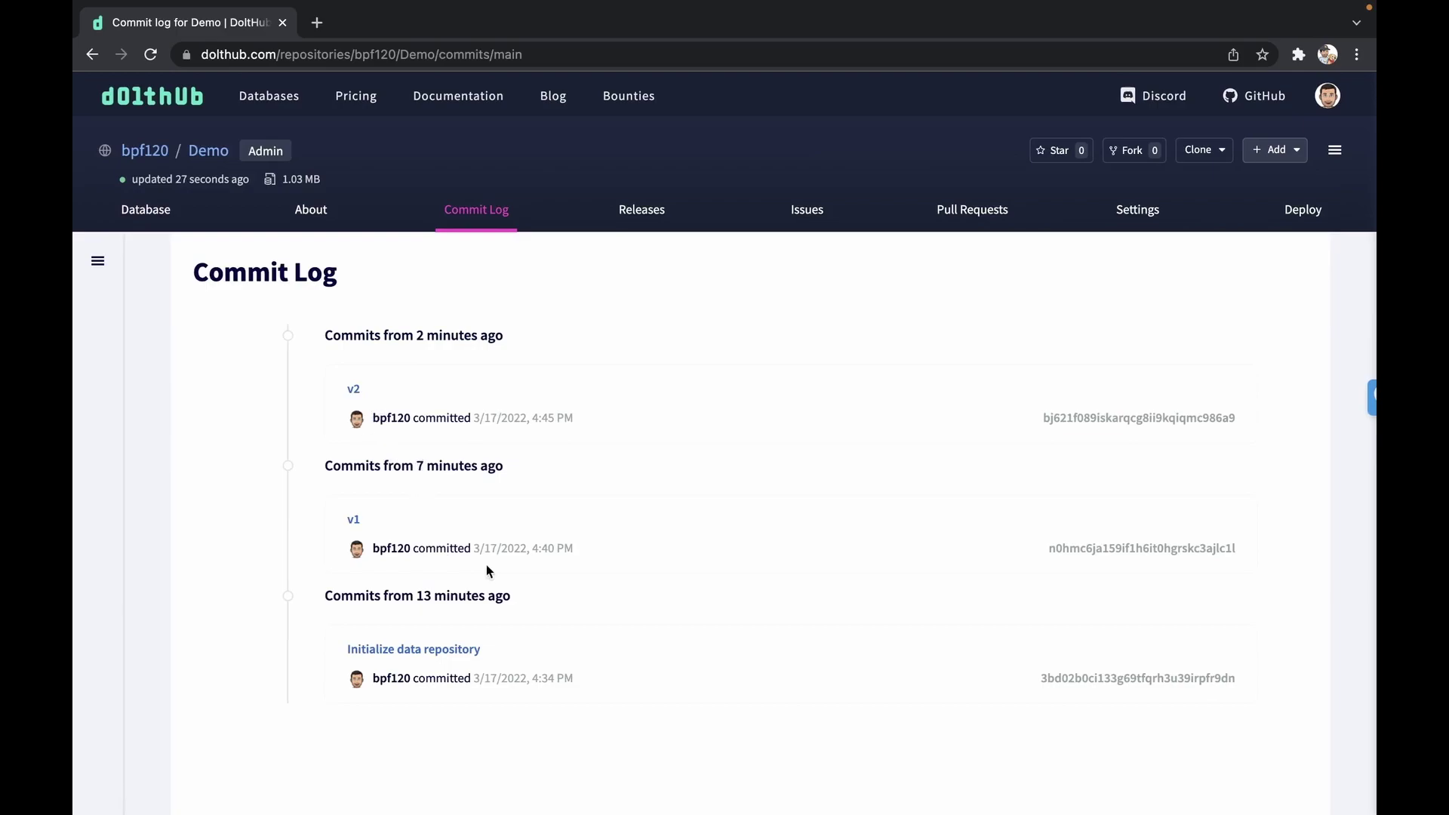
Step: Open the v2 commit's diff, then list its 11 tables with SHOW TABLES AS OF
left_click(1153, 421)
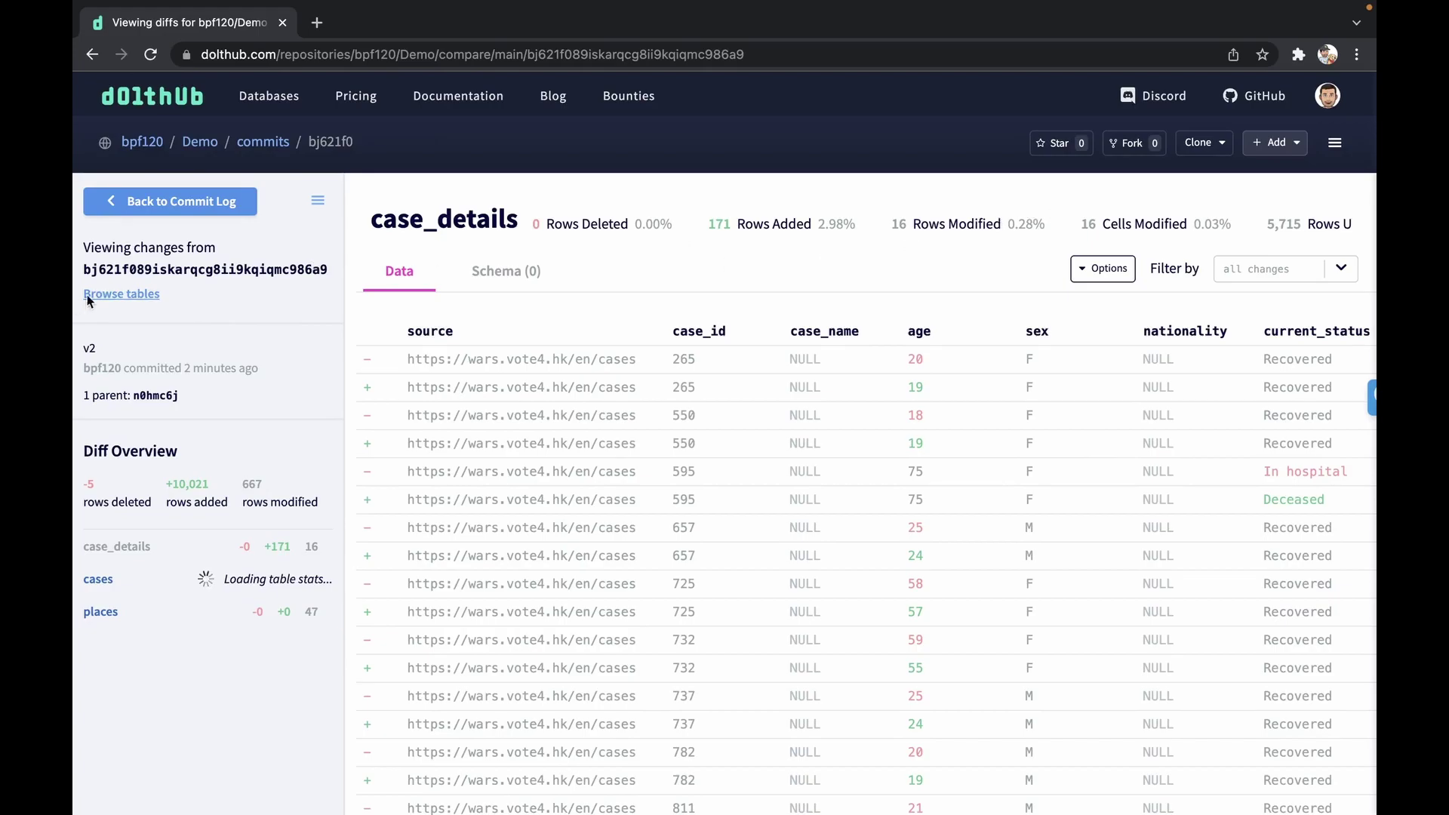
left_click(122, 294)
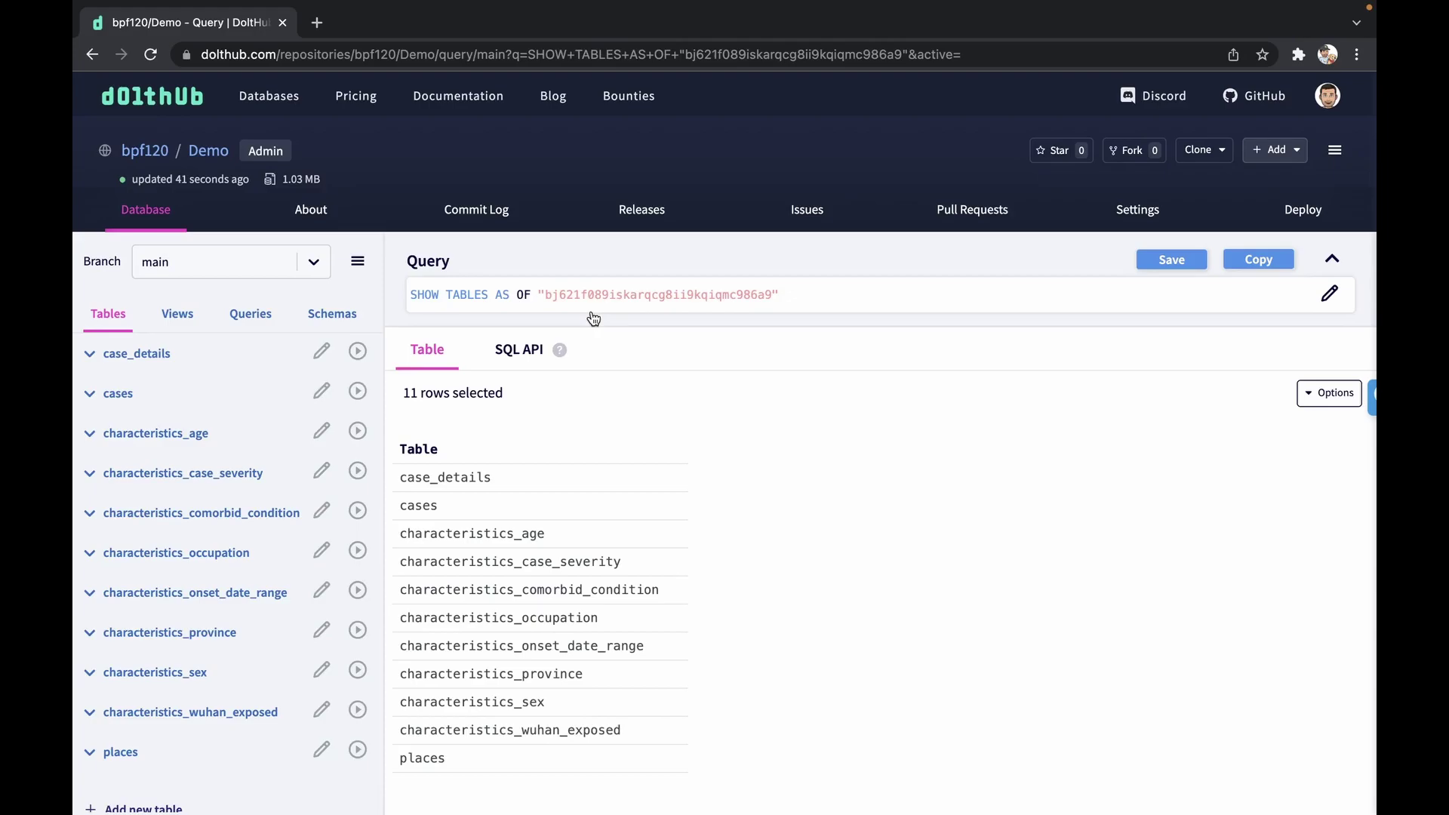
Step: Expand the SHOW TABLES AS OF v2 query into the SQL editor
left_click(593, 317)
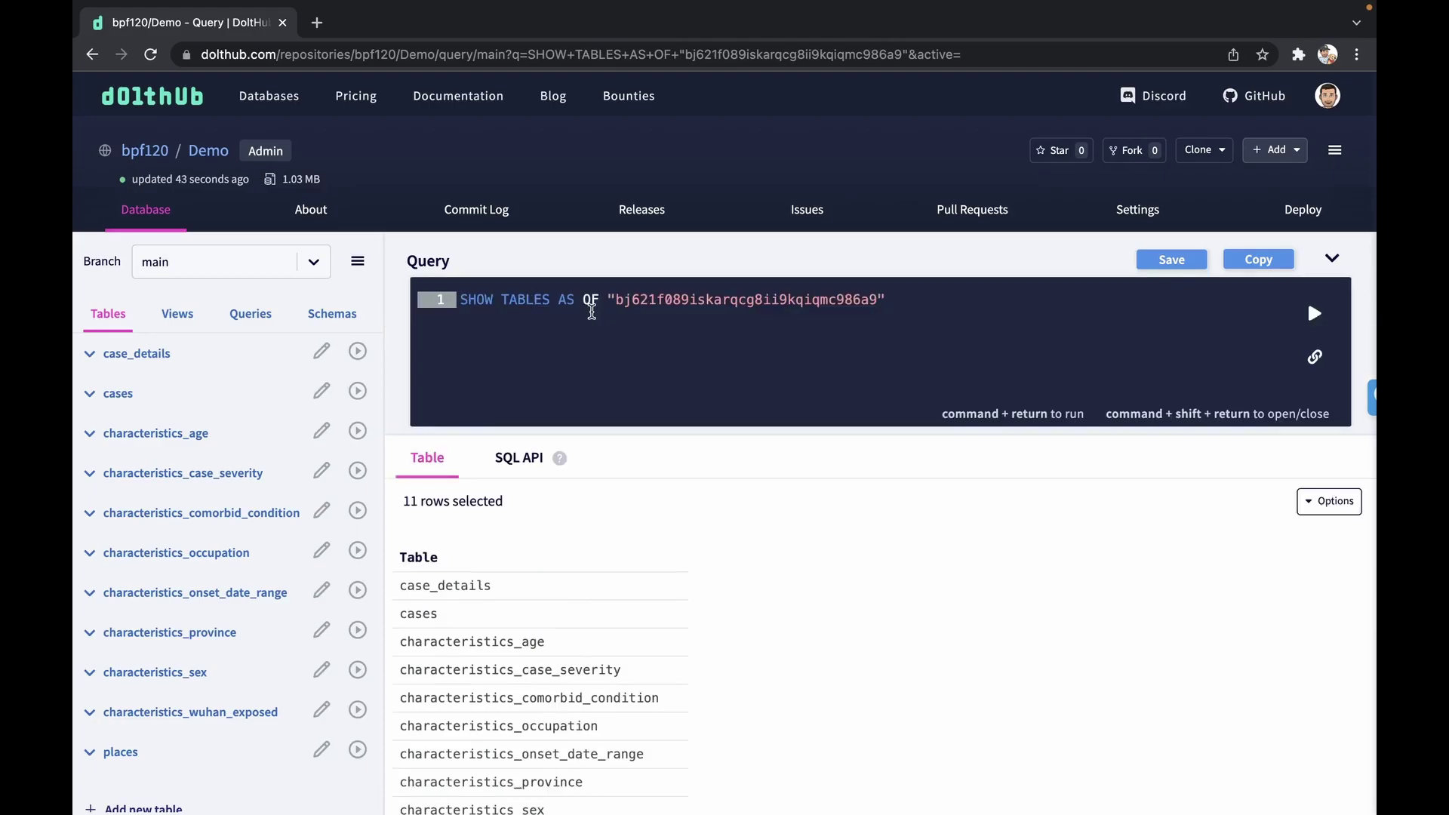